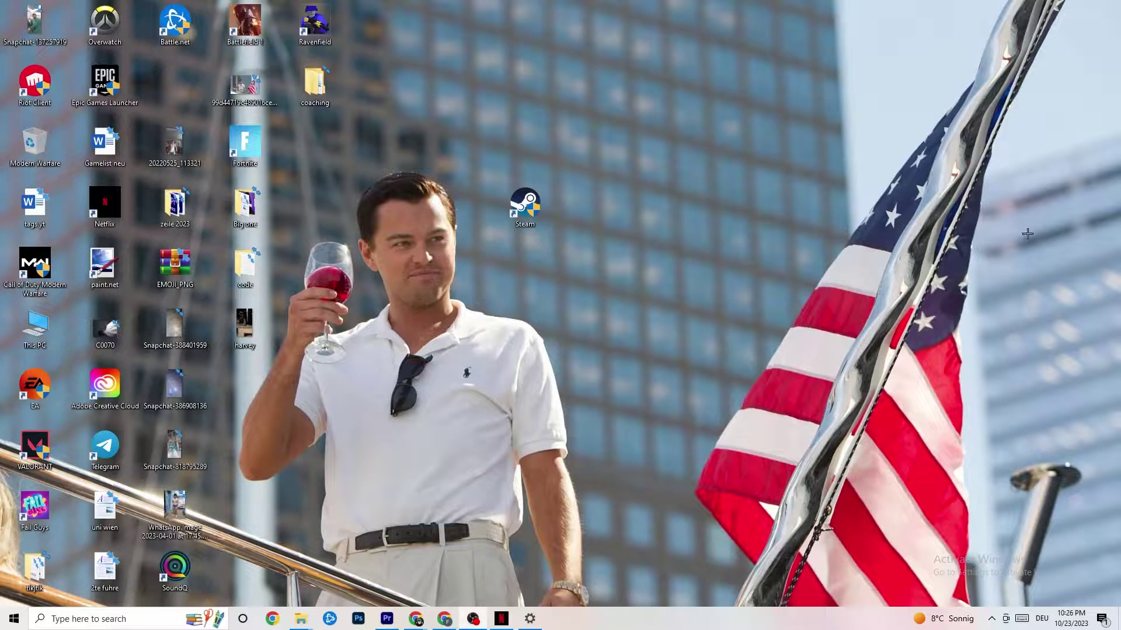
mouse_move(544, 219)
left_mouse_down()
mouse_move(475, 219)
mouse_move(544, 219)
left_mouse_up()
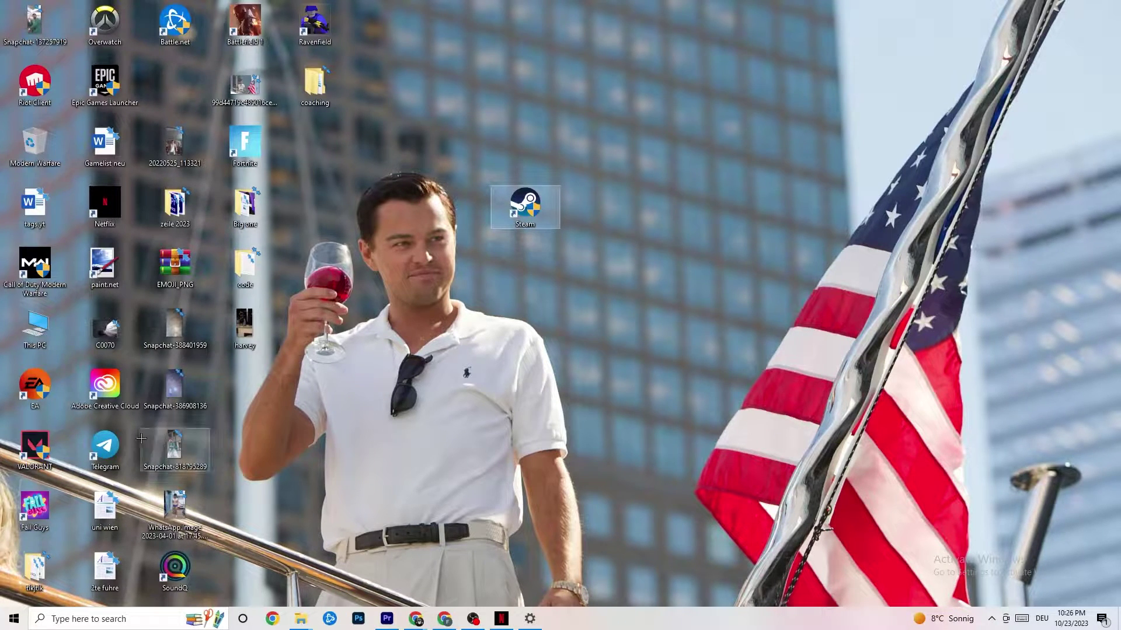
left_click_drag(530, 218, 531, 217)
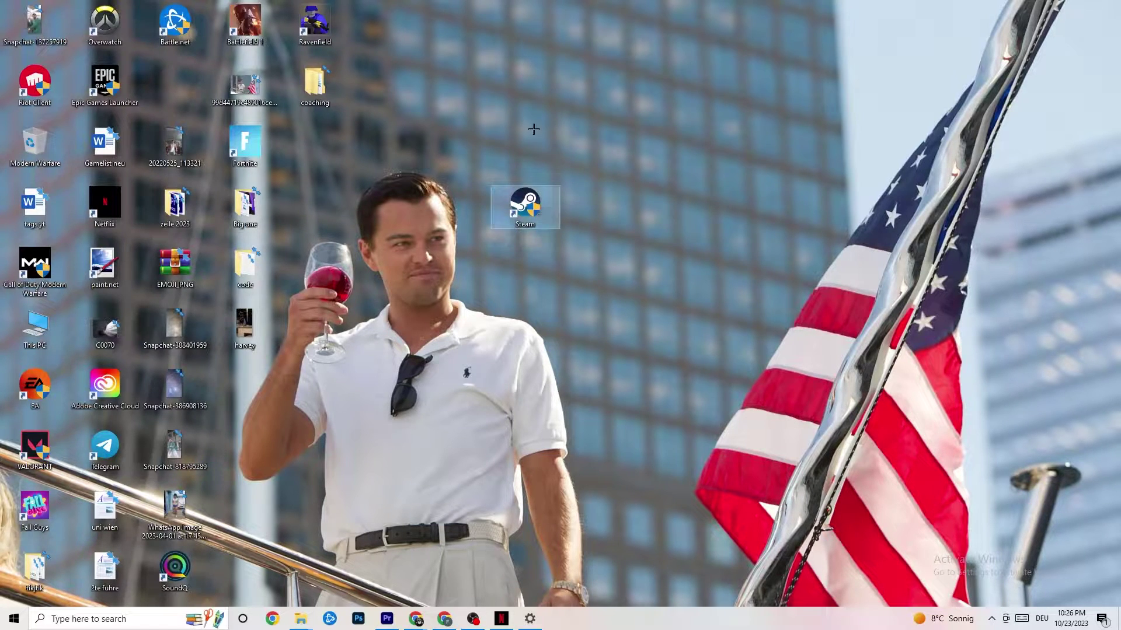
left_click(517, 142)
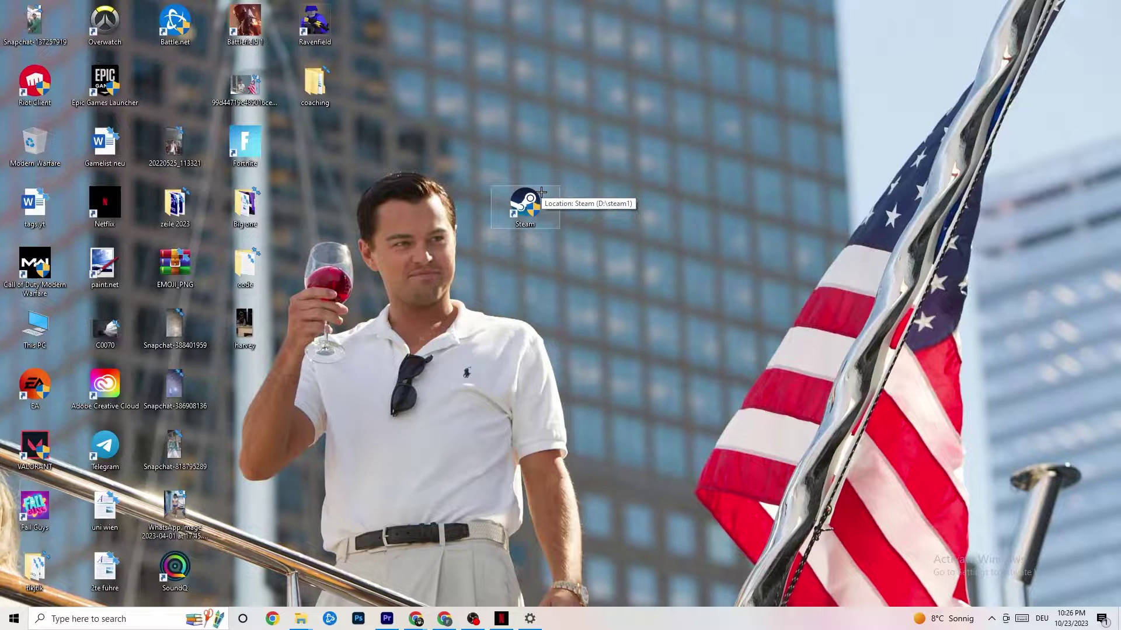
right_click(535, 204)
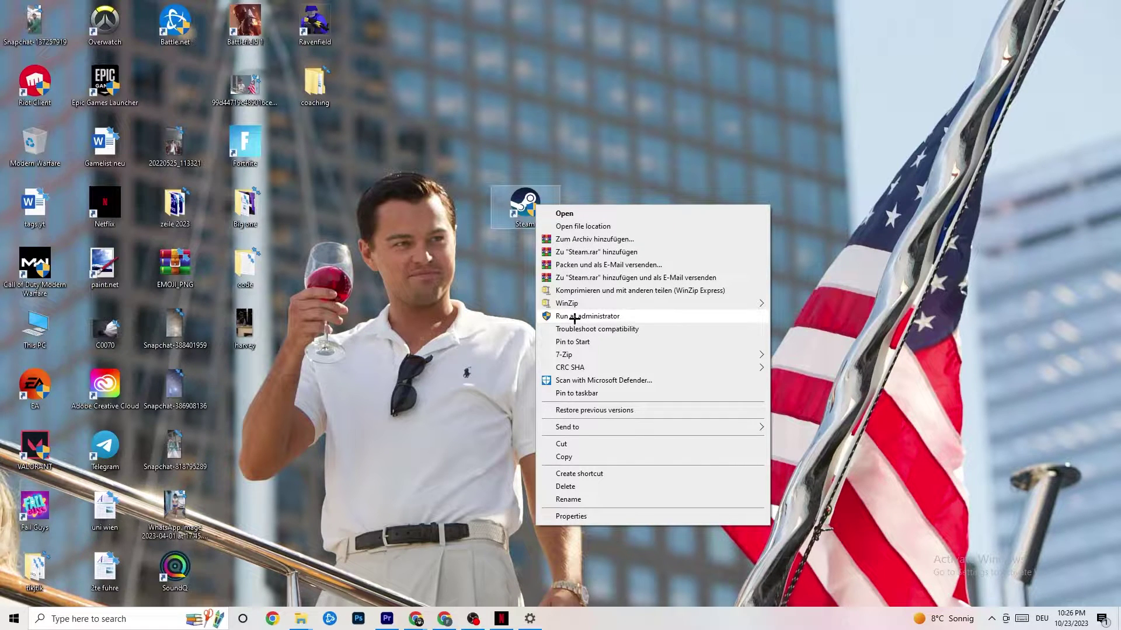
left_click(482, 311)
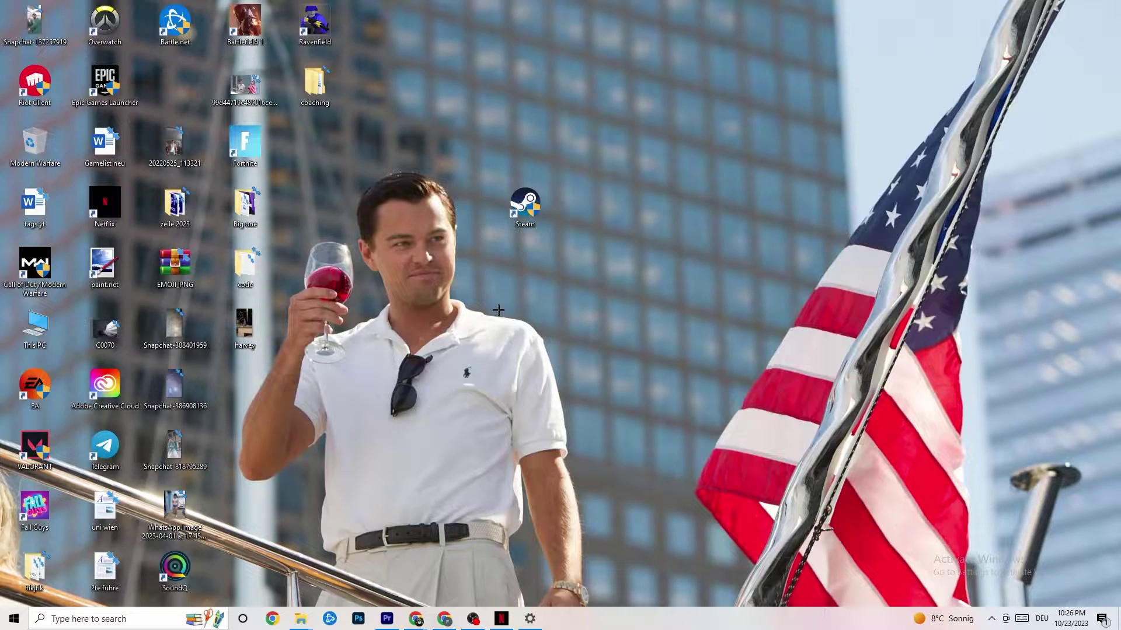
Step: Check the compatibility mode choices and administrator option in the Steam shortcut's properties, and accept the settings
right_click(523, 207)
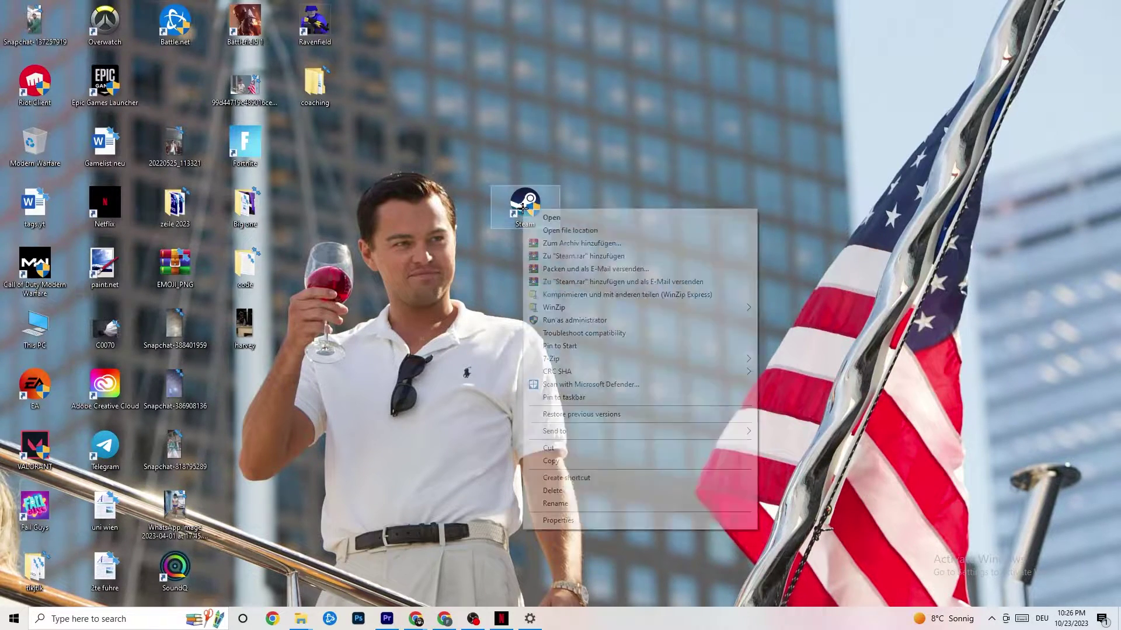
left_click(583, 524)
left_click_drag(583, 217, 551, 135)
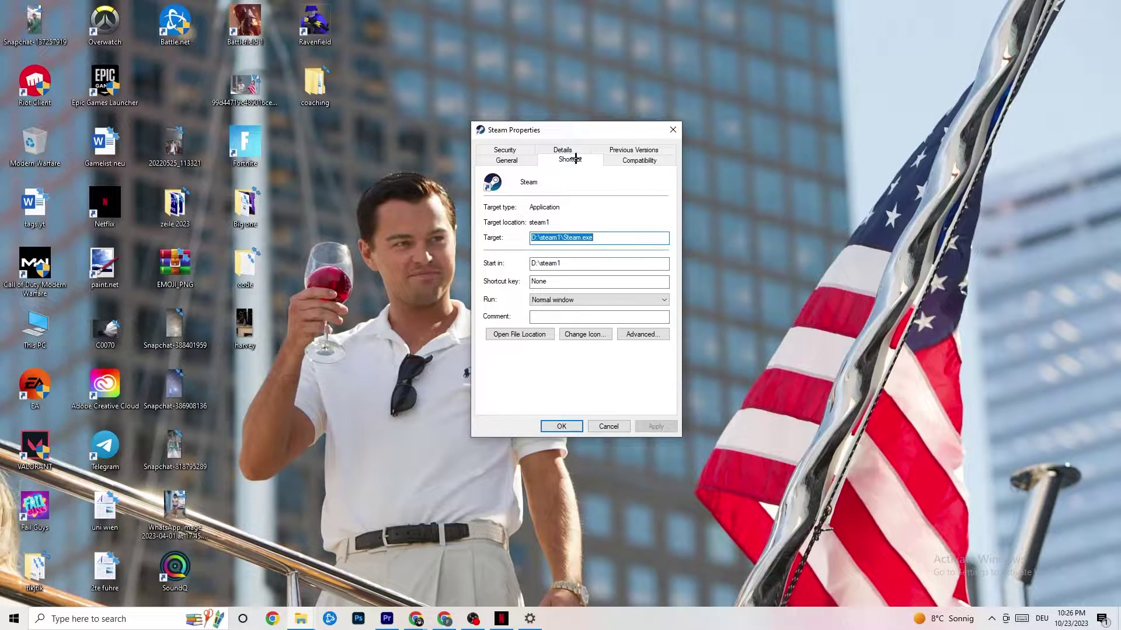
left_click(609, 160)
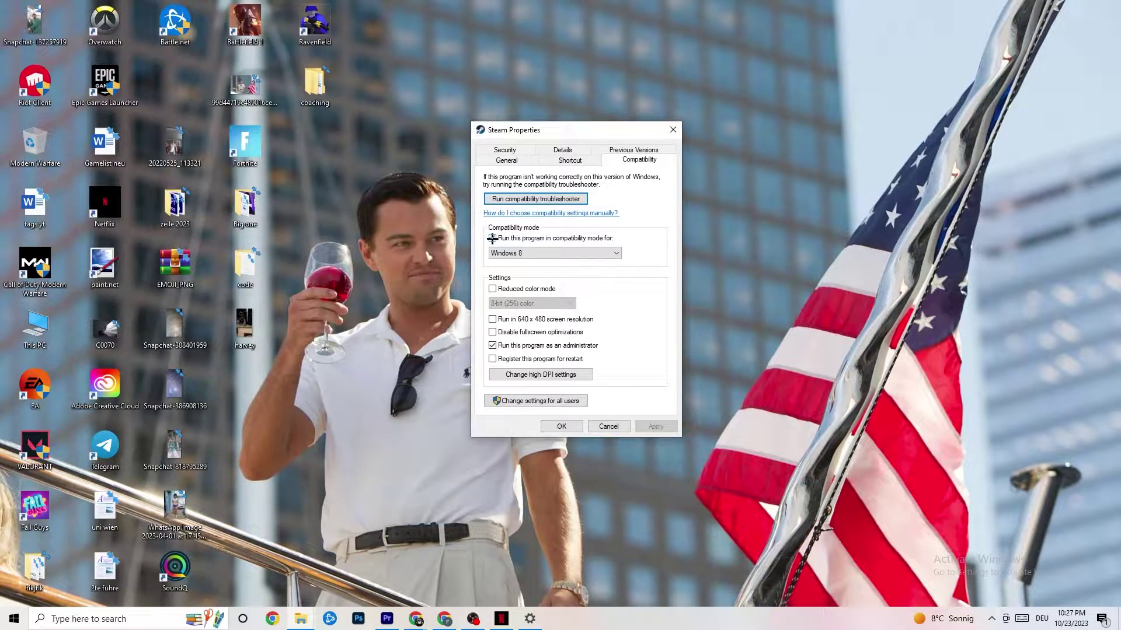
left_click(538, 252)
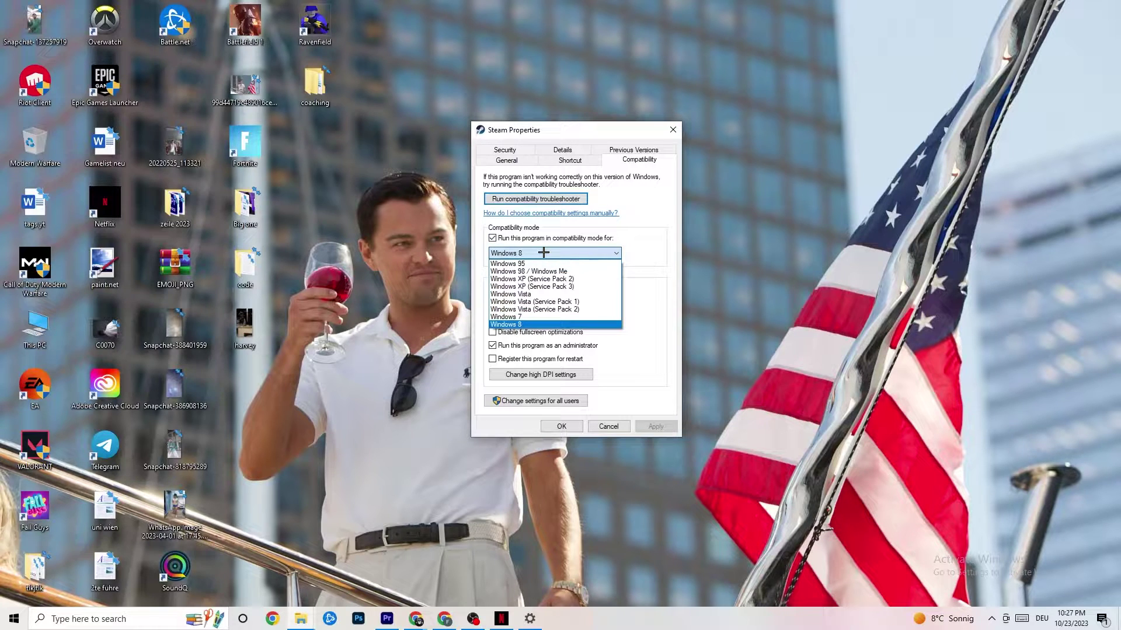
left_click(644, 263)
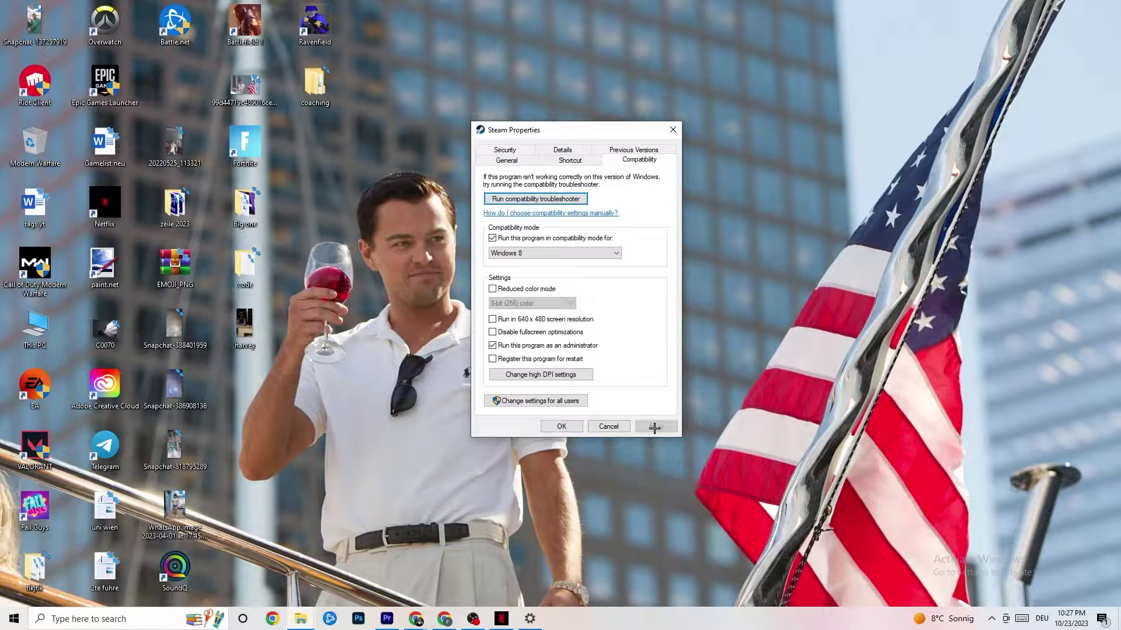
left_click(561, 427)
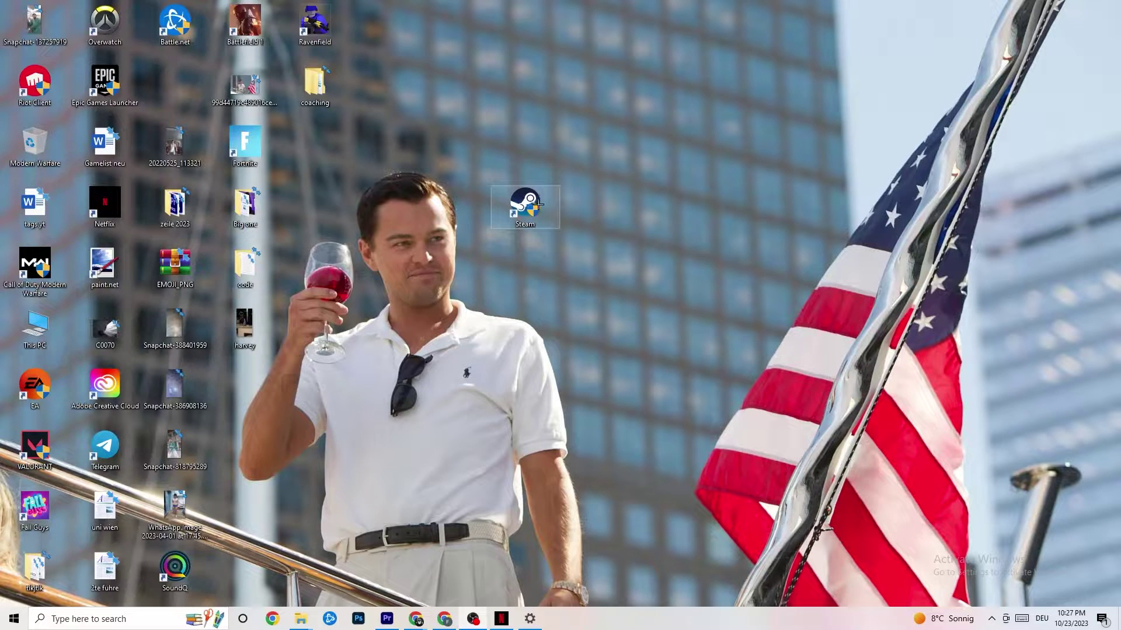
key("super")
key("super")
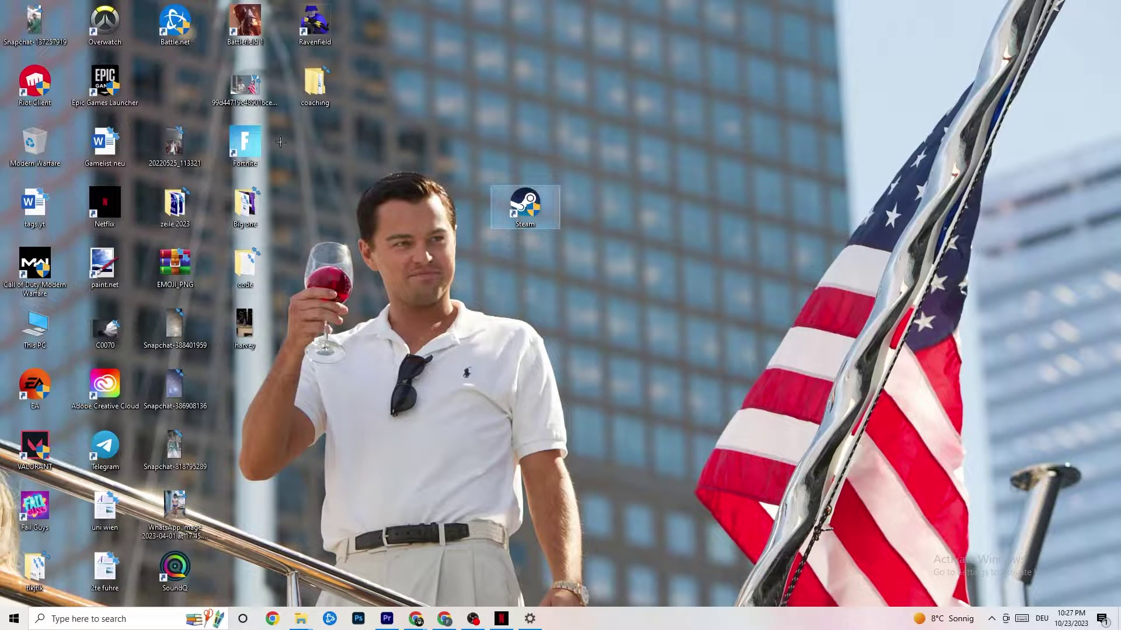
right_click(513, 213)
left_click(503, 345)
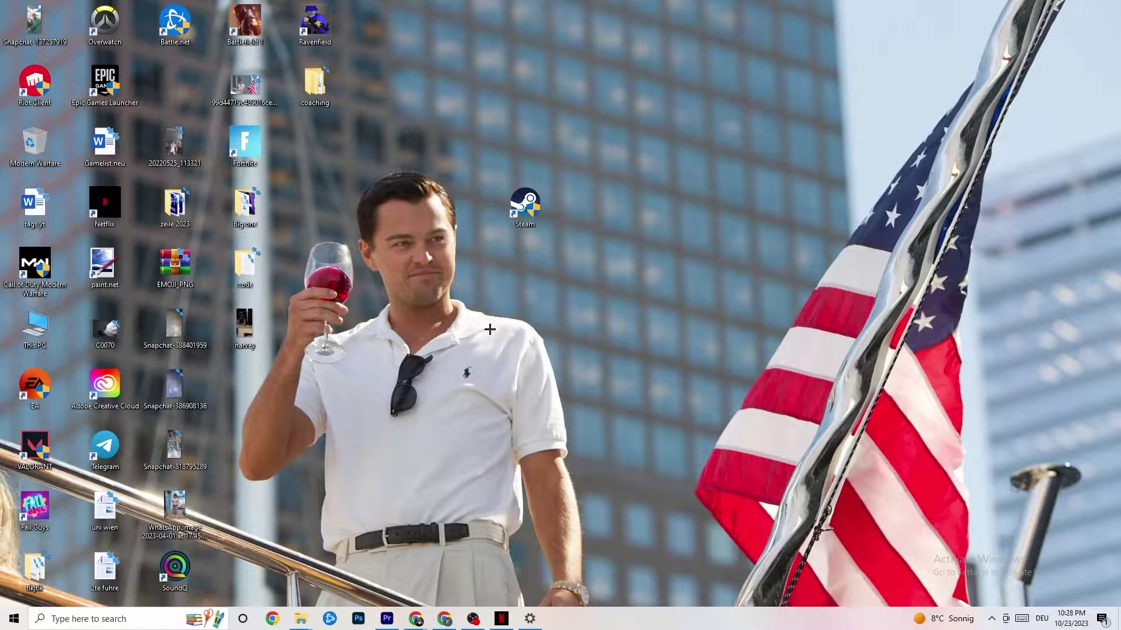
Step: Open Task Manager maximized and look at the actions available for the running Google Chrome app, including ending its task
right_click(624, 626)
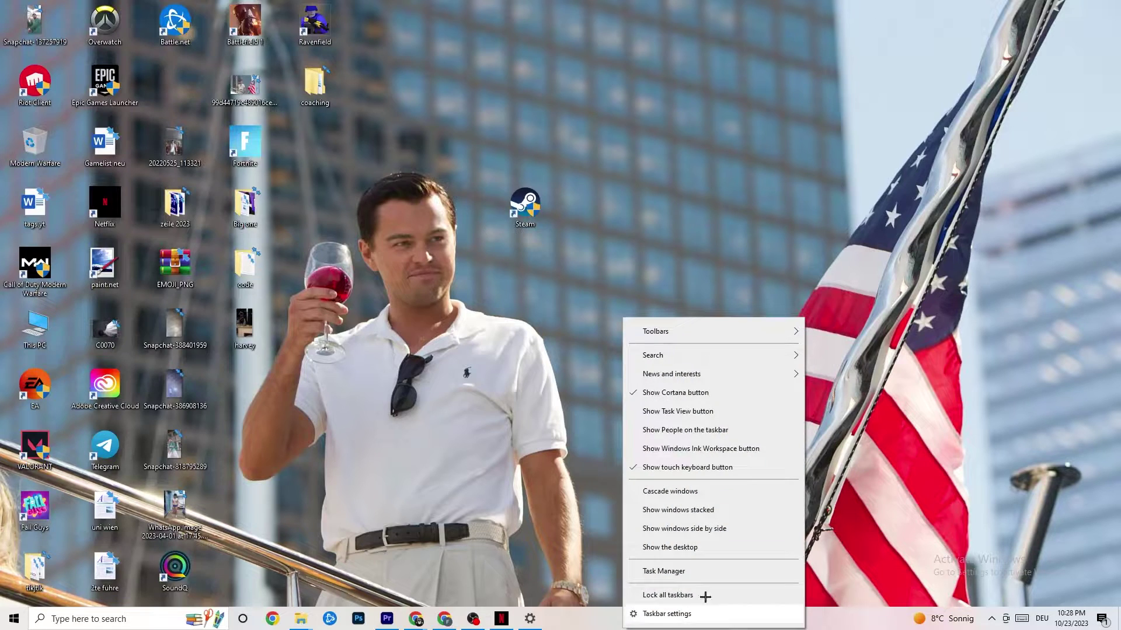
left_click(673, 571)
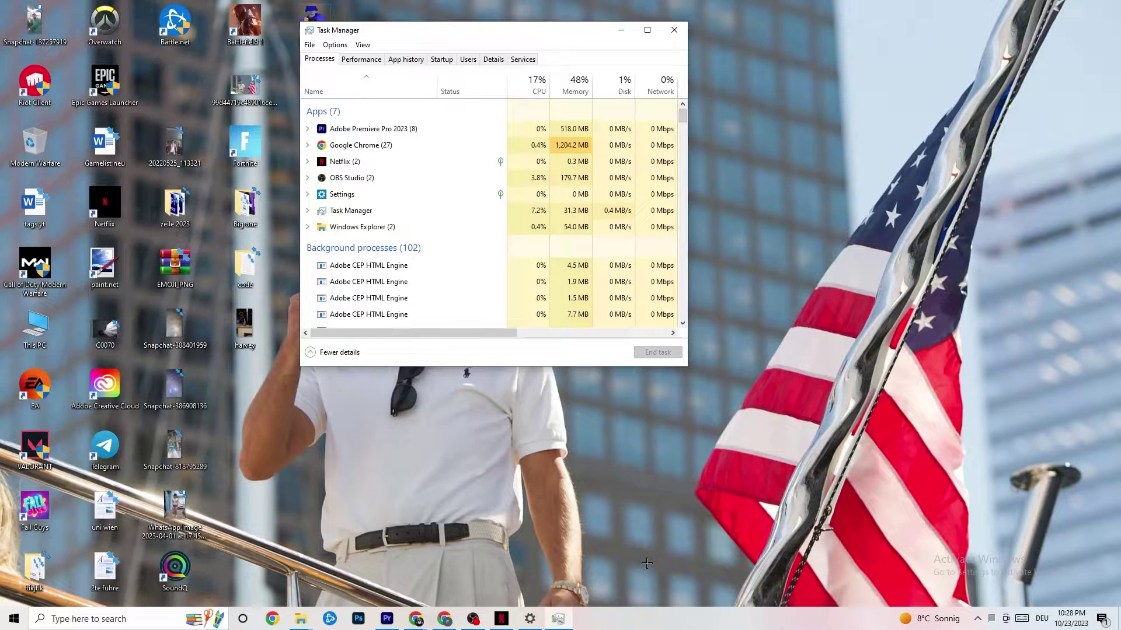
left_click(647, 30)
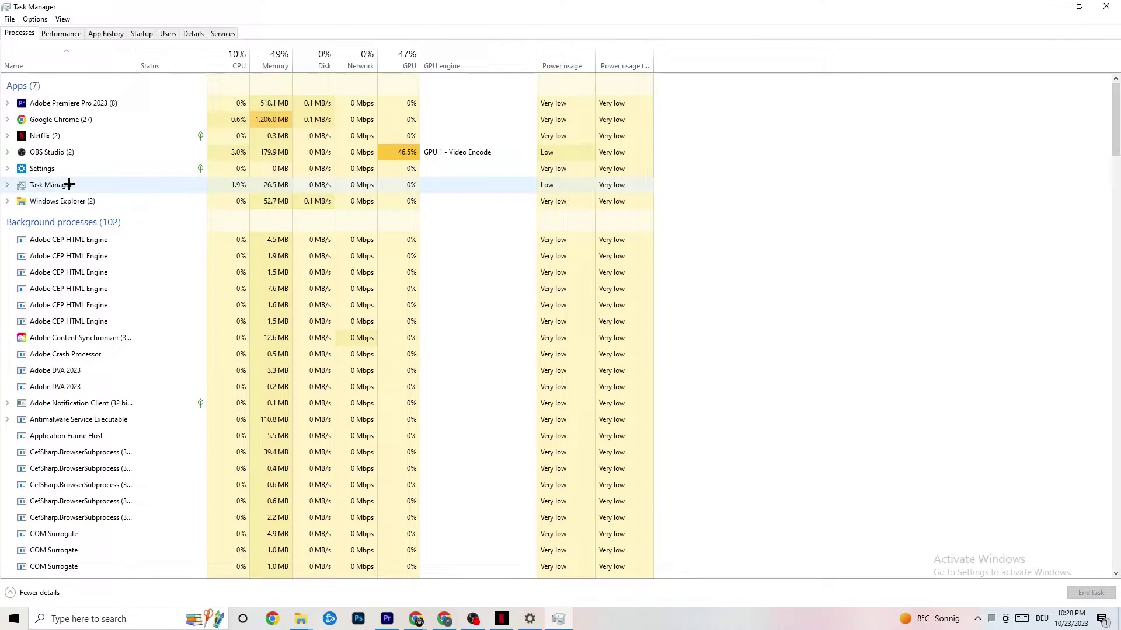
right_click(80, 120)
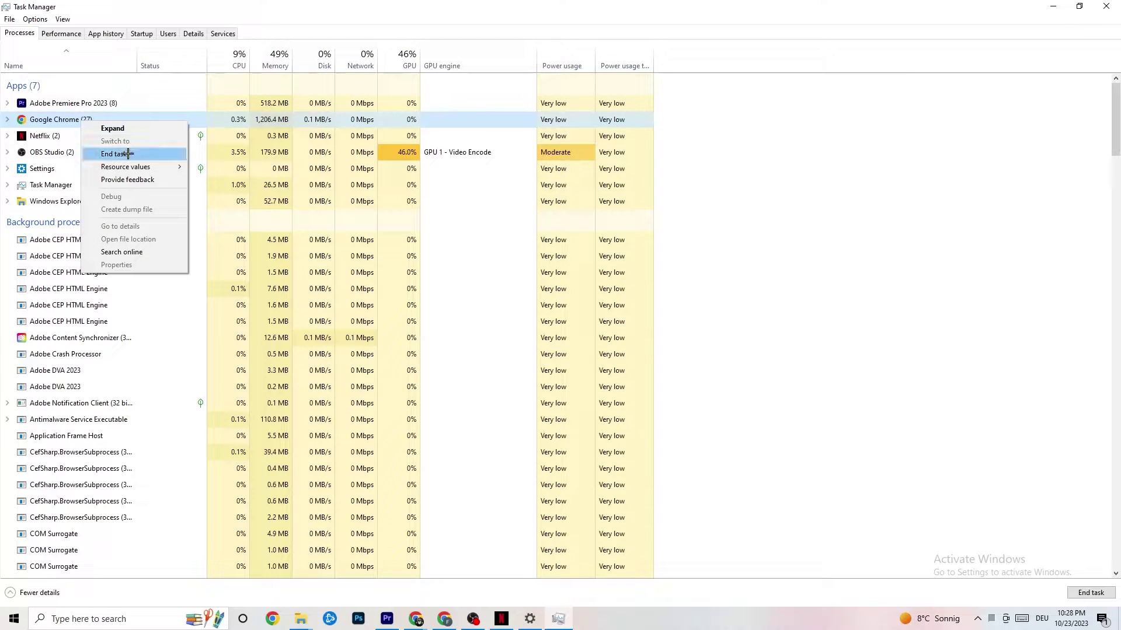
left_click(804, 137)
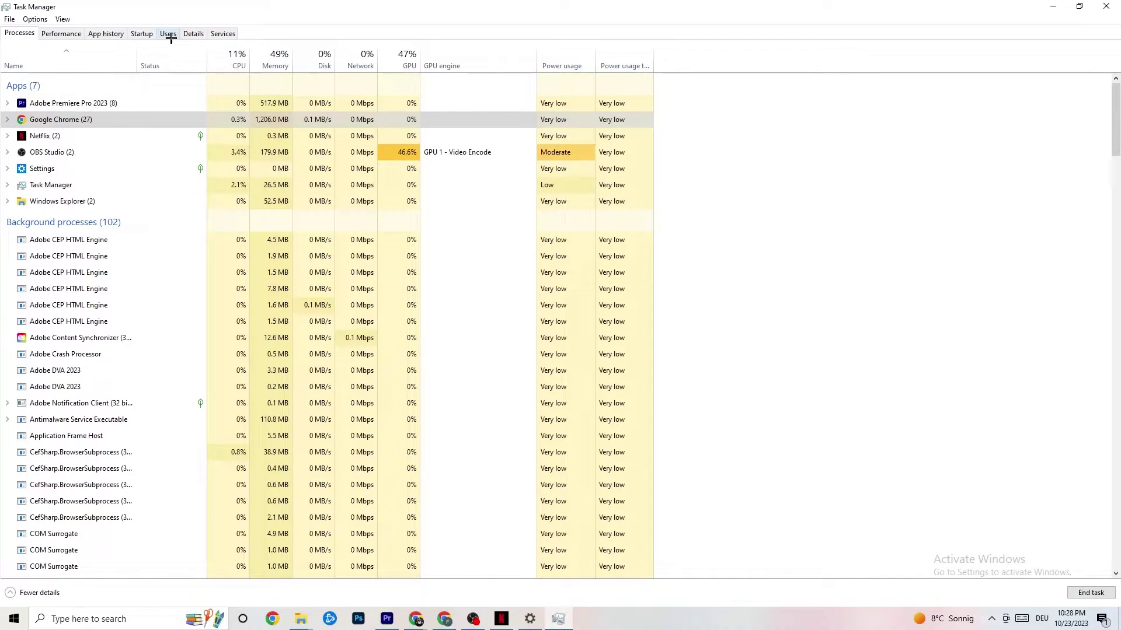
Step: View the priority levels available for the Adobe Premiere Pro process in Task Manager's detailed process list
left_click(193, 33)
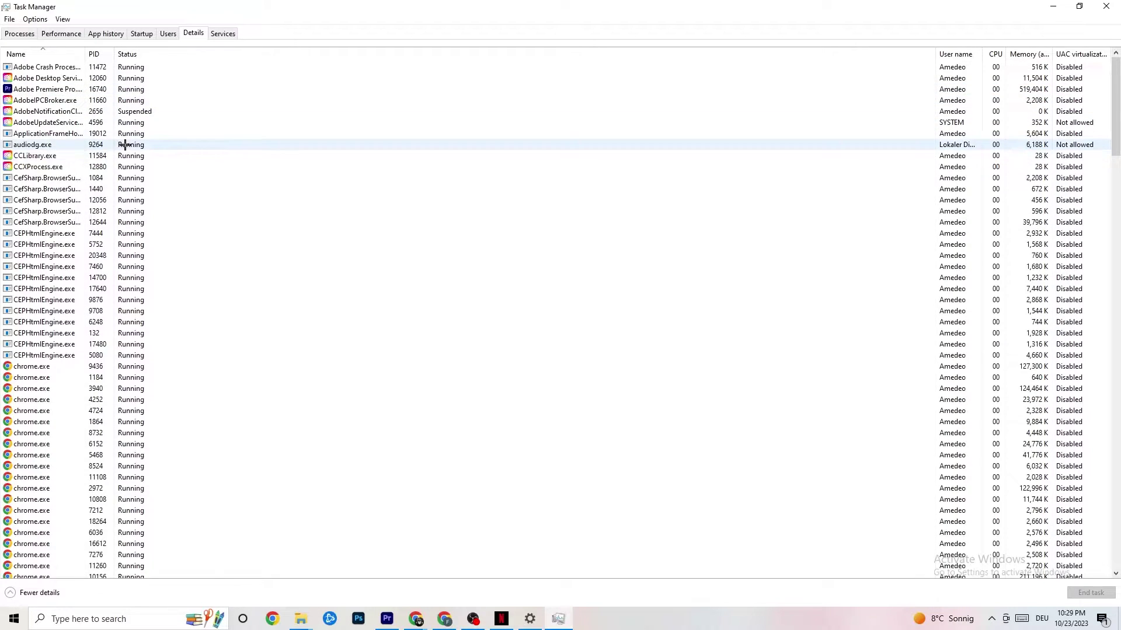
right_click(60, 91)
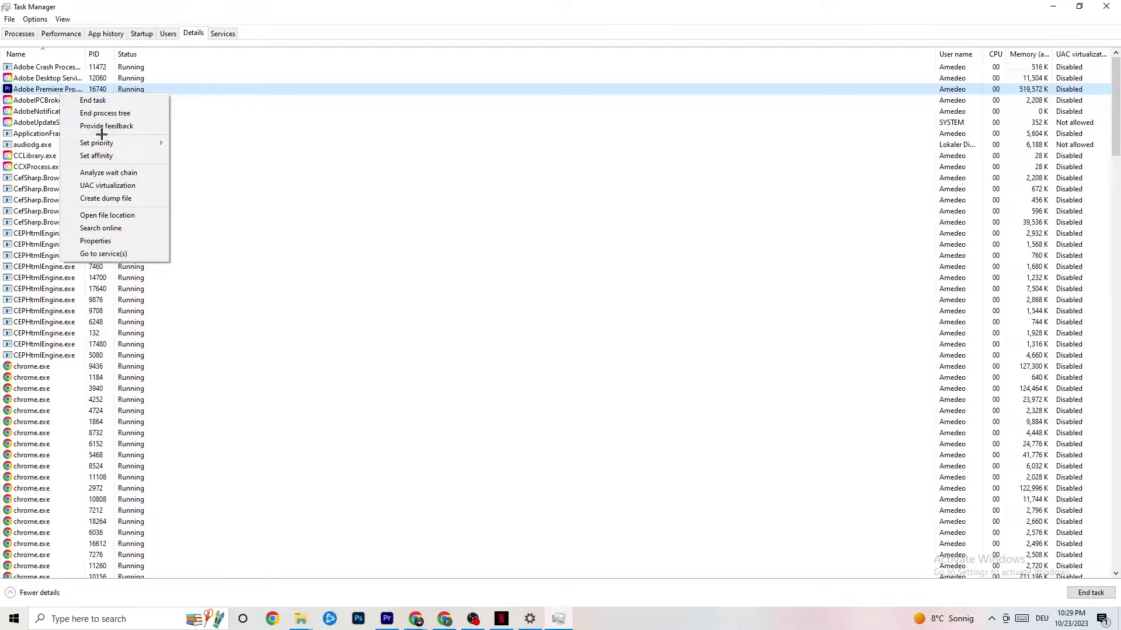
mouse_move(108, 149)
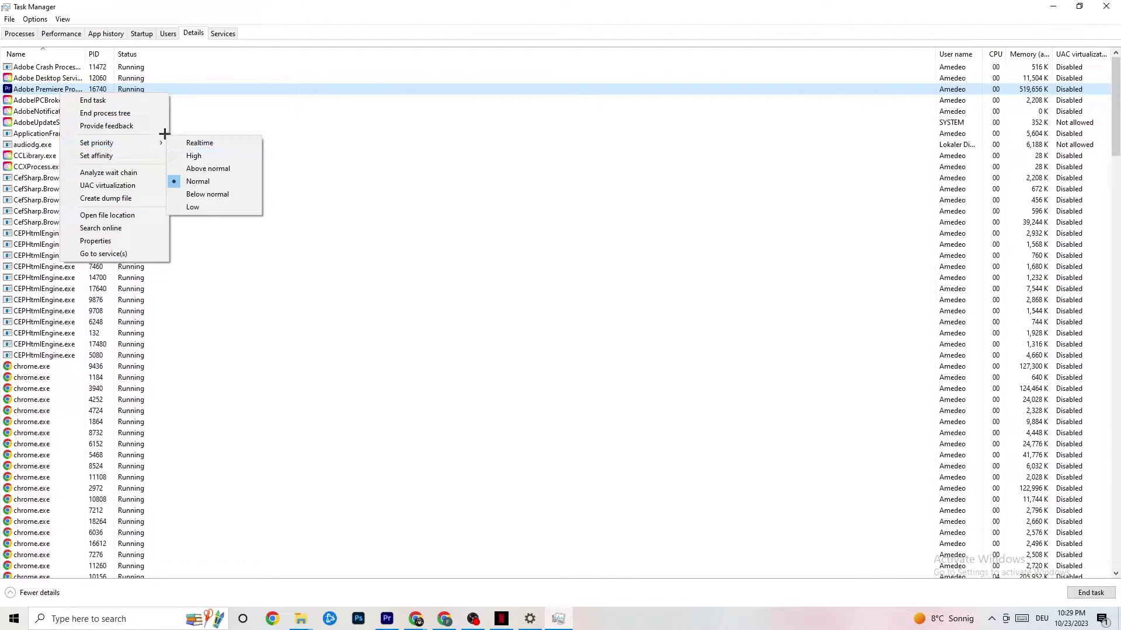
mouse_move(154, 138)
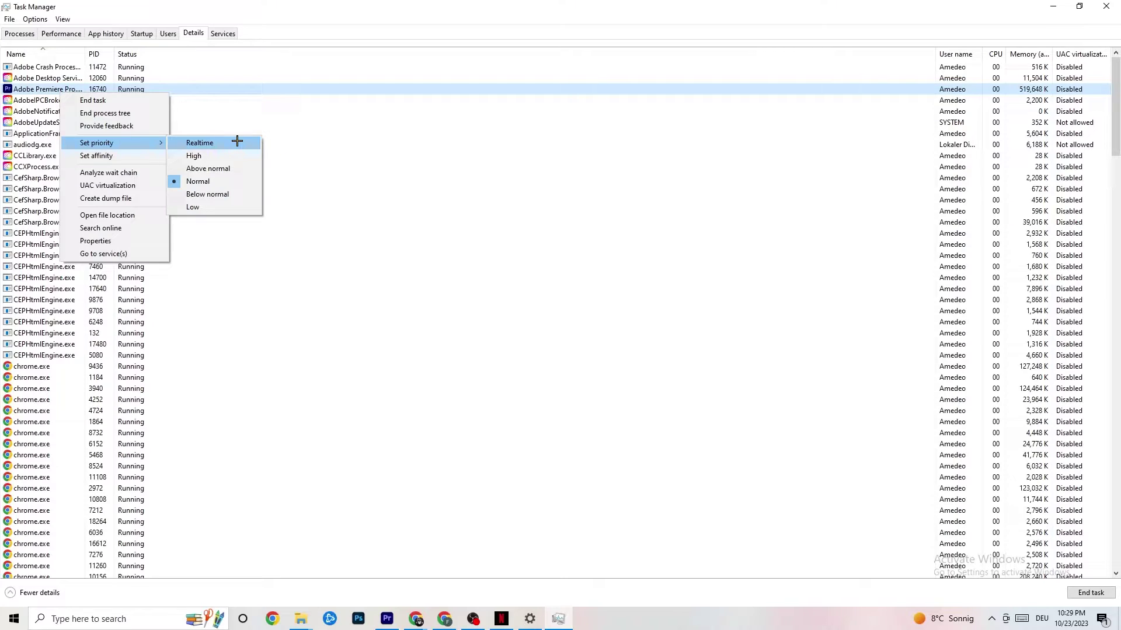
left_click(303, 120)
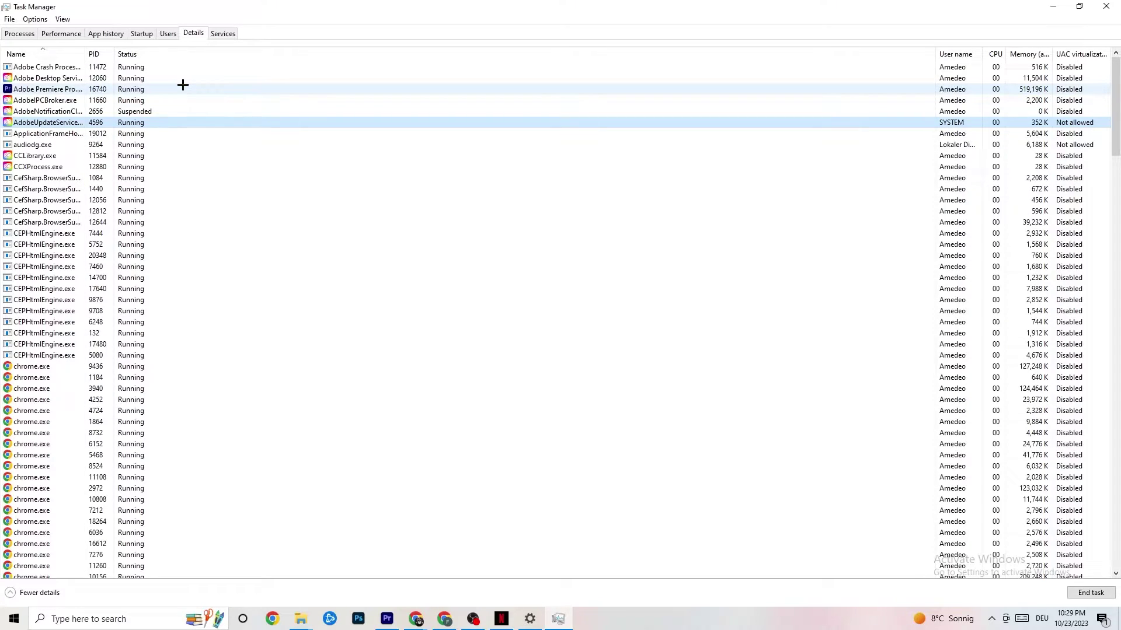
Step: Review the startup programs and the disable option for Razer Synapse, and close Task Manager
left_click(142, 33)
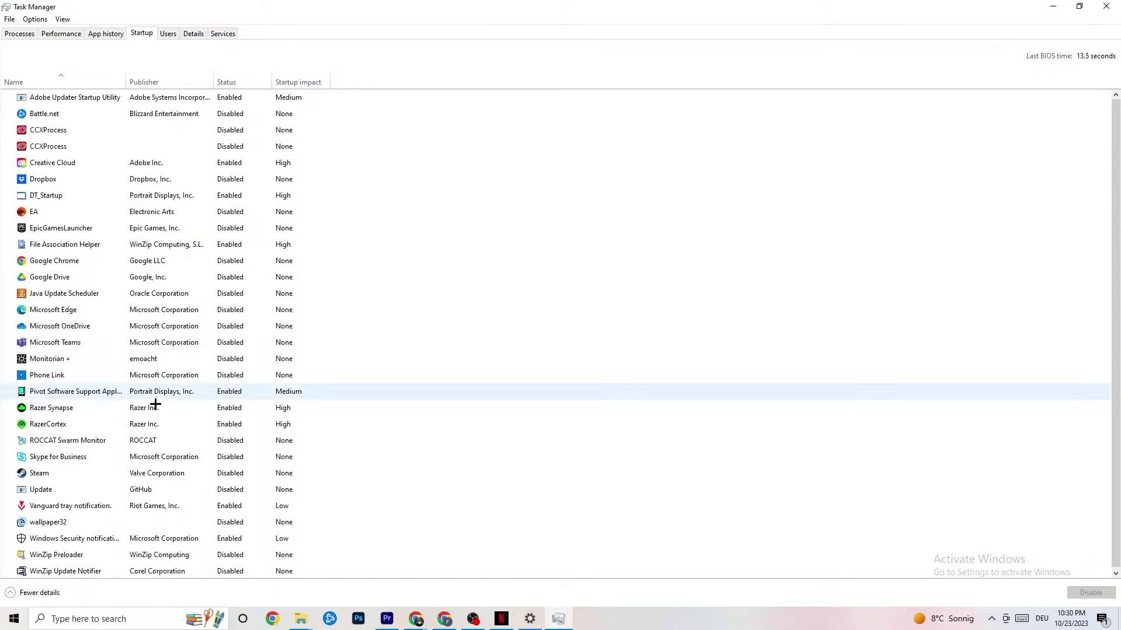
right_click(227, 408)
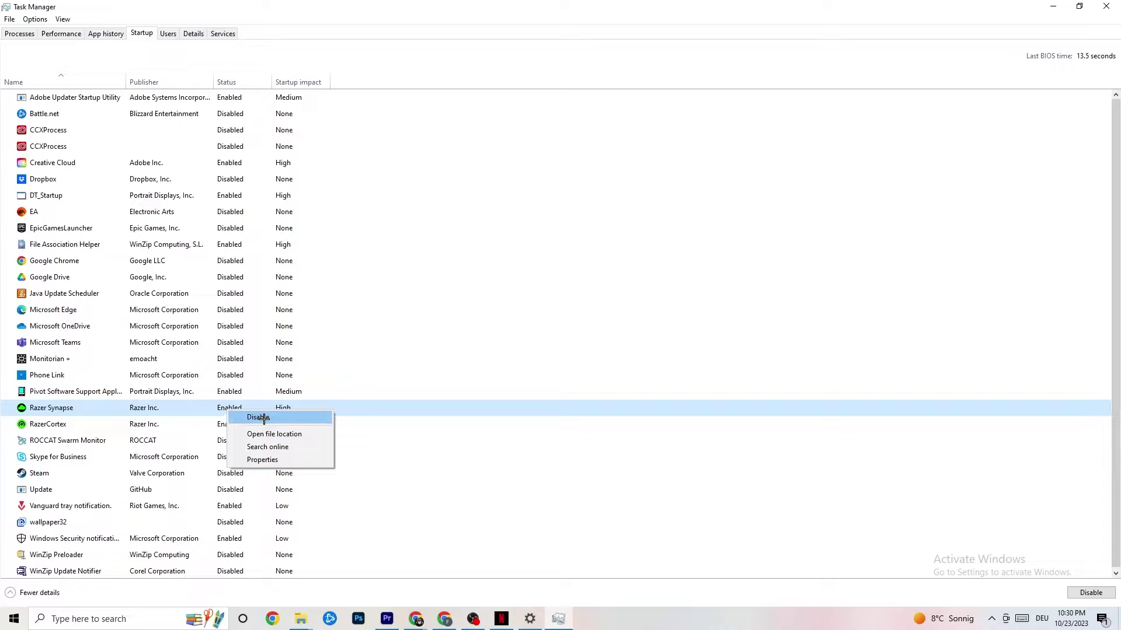
left_click(579, 57)
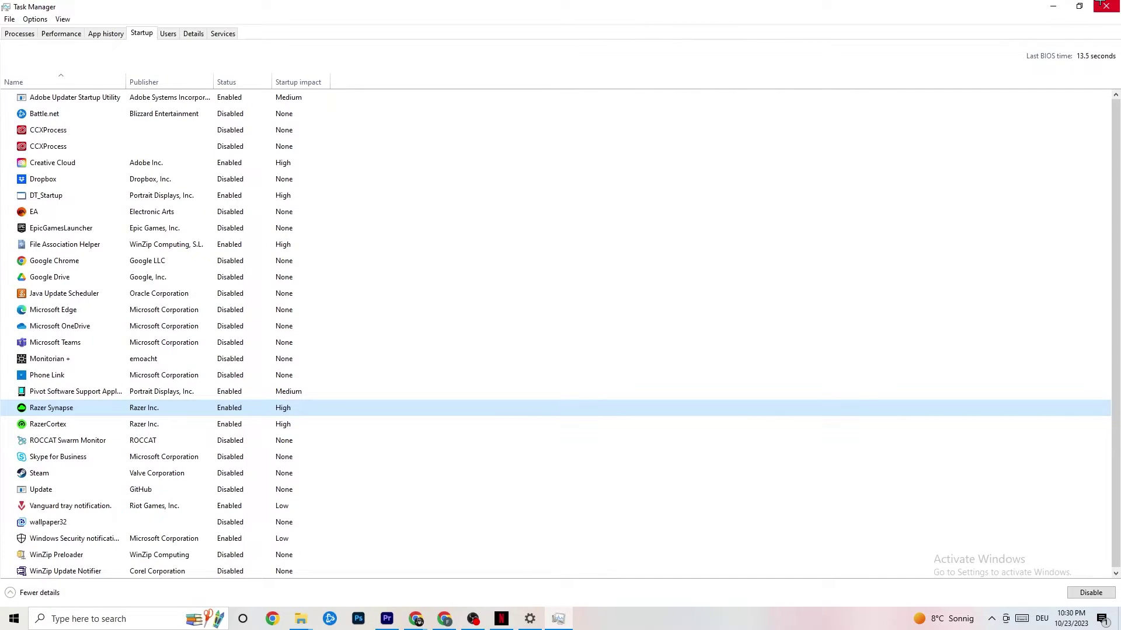
left_click(1099, 5)
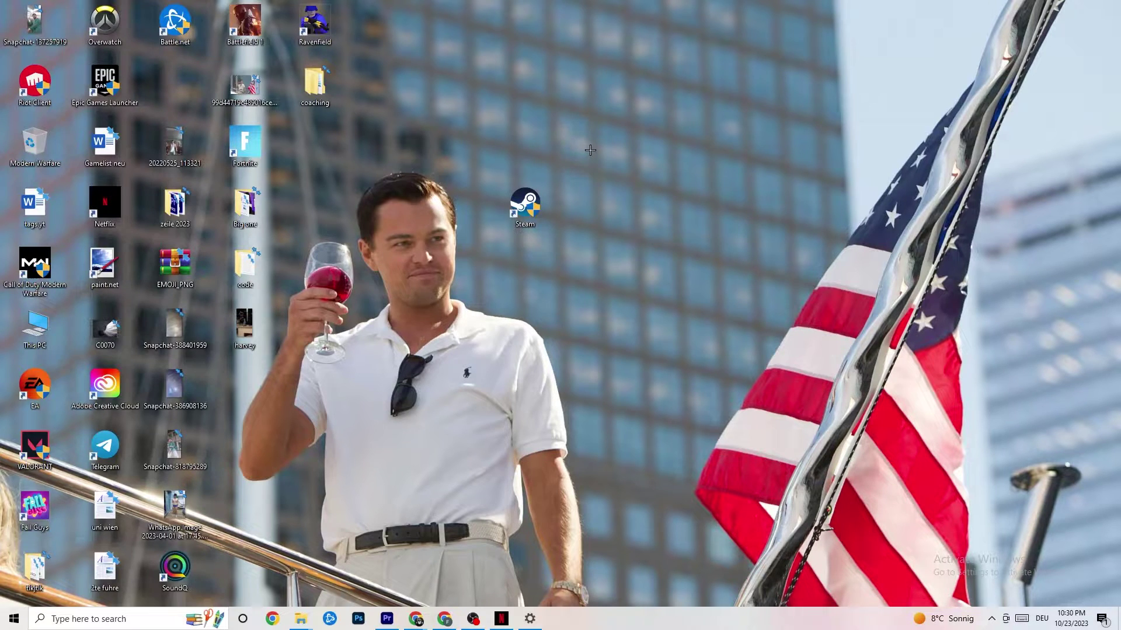
Step: Open the Windows display settings and check the scaling options for text, apps and other items
left_click(9, 625)
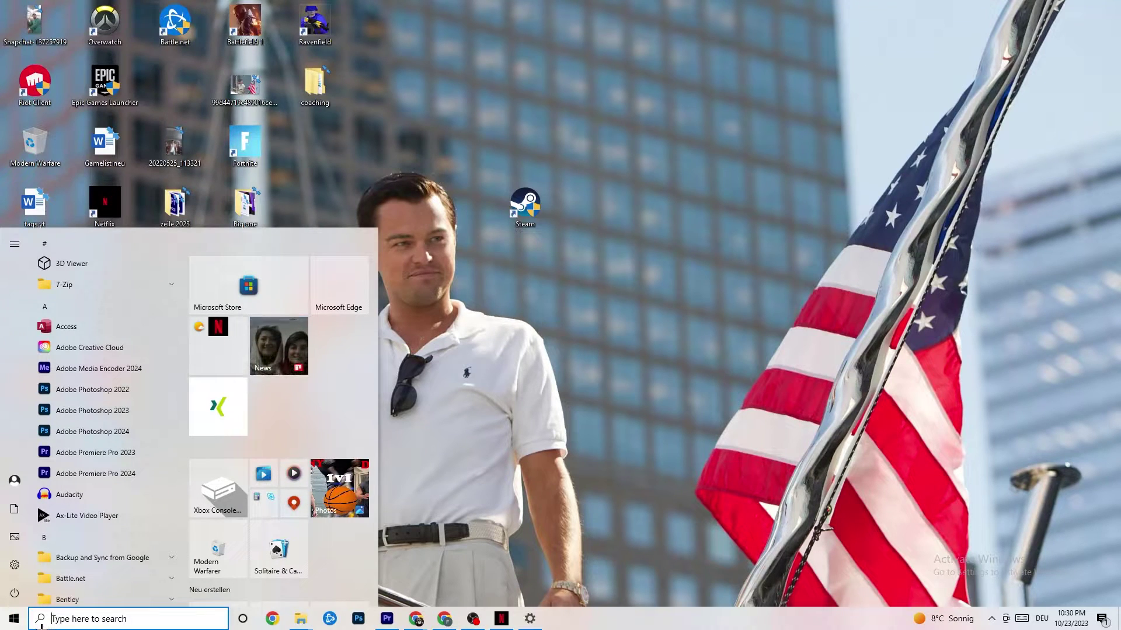
left_click(17, 565)
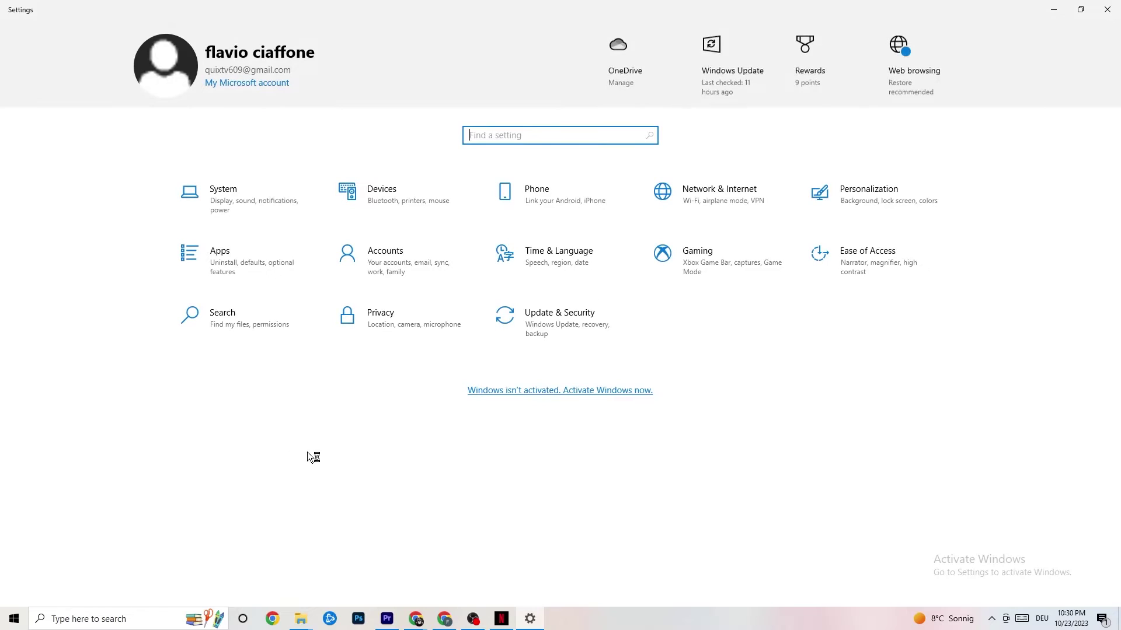
left_click(245, 198)
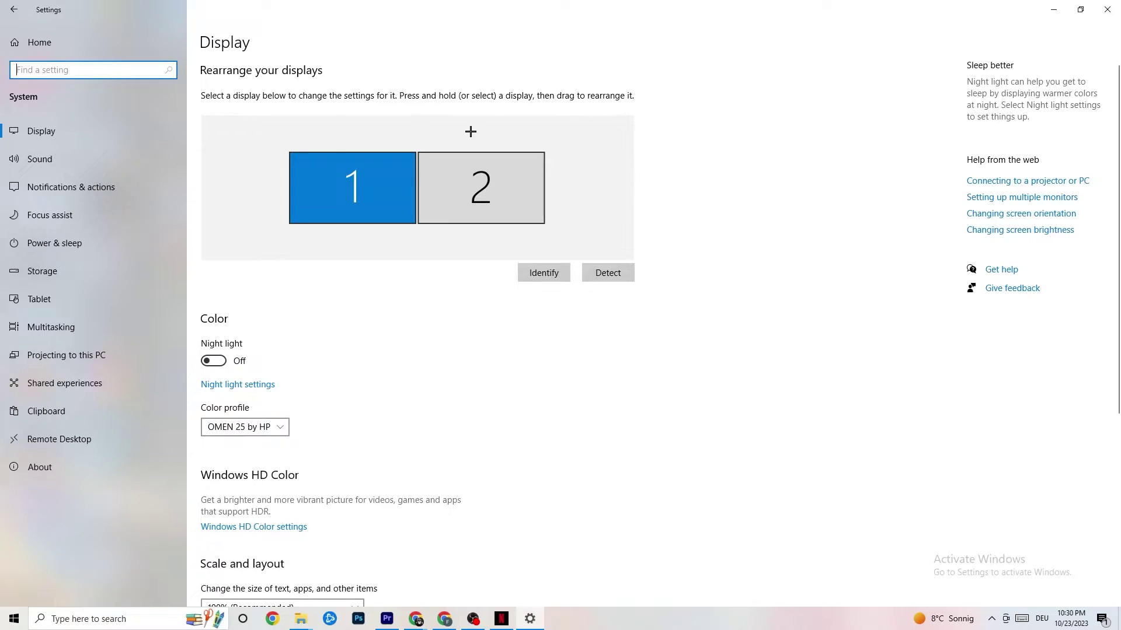
scroll(545, 130, "down", 5)
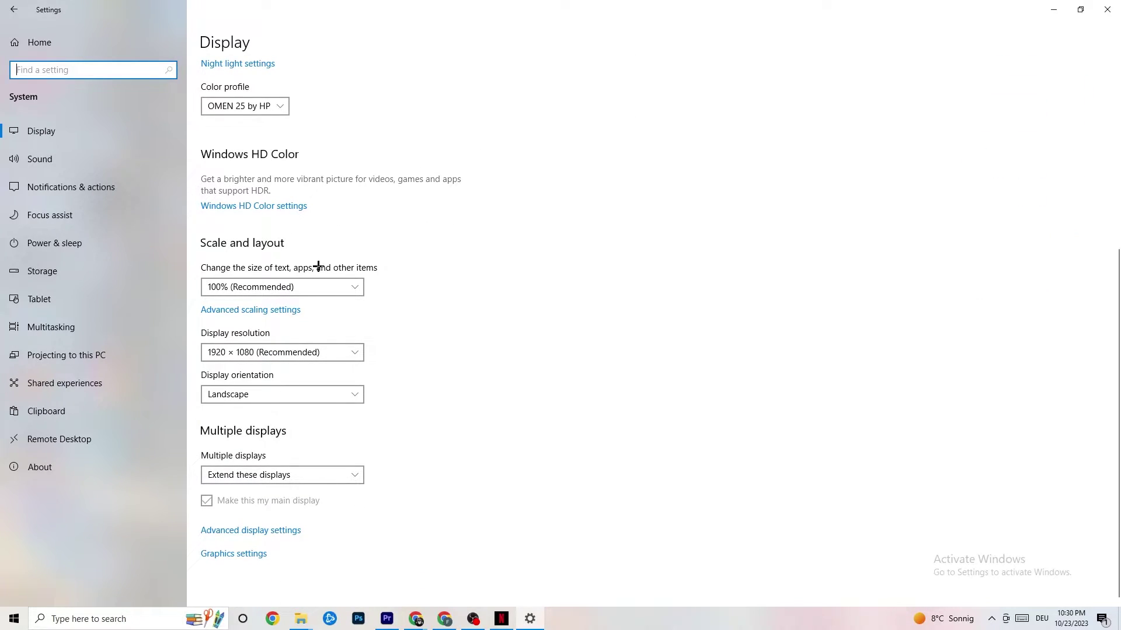
left_click(320, 284)
left_click(242, 284)
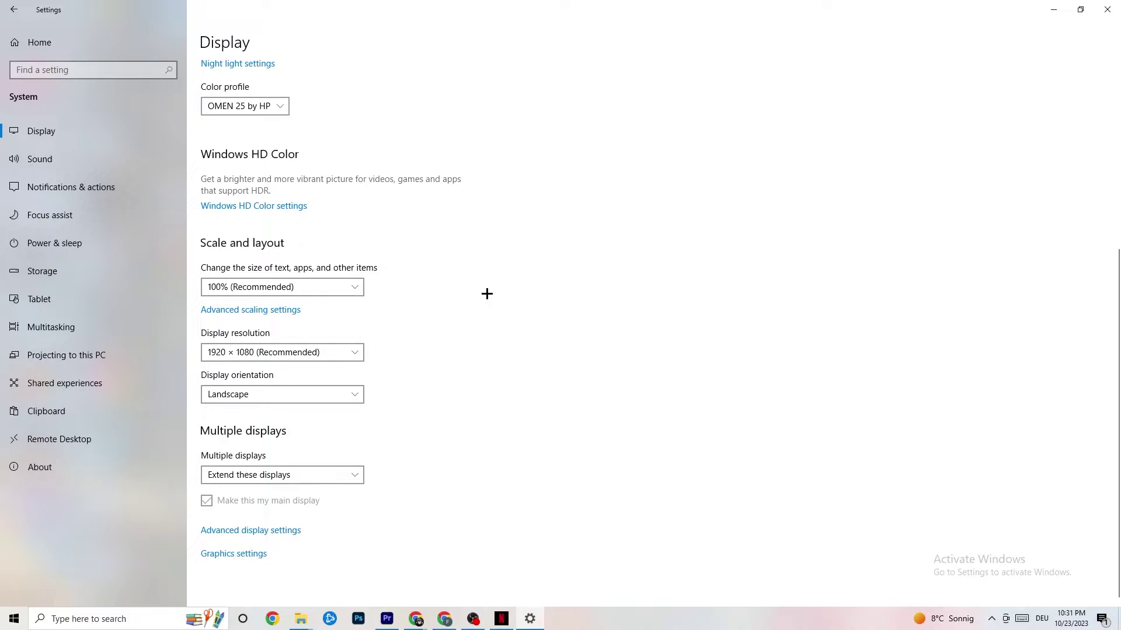
Step: Open the additional power settings from Power & sleep and choose the Balanced (recommended) power plan
left_click(70, 241)
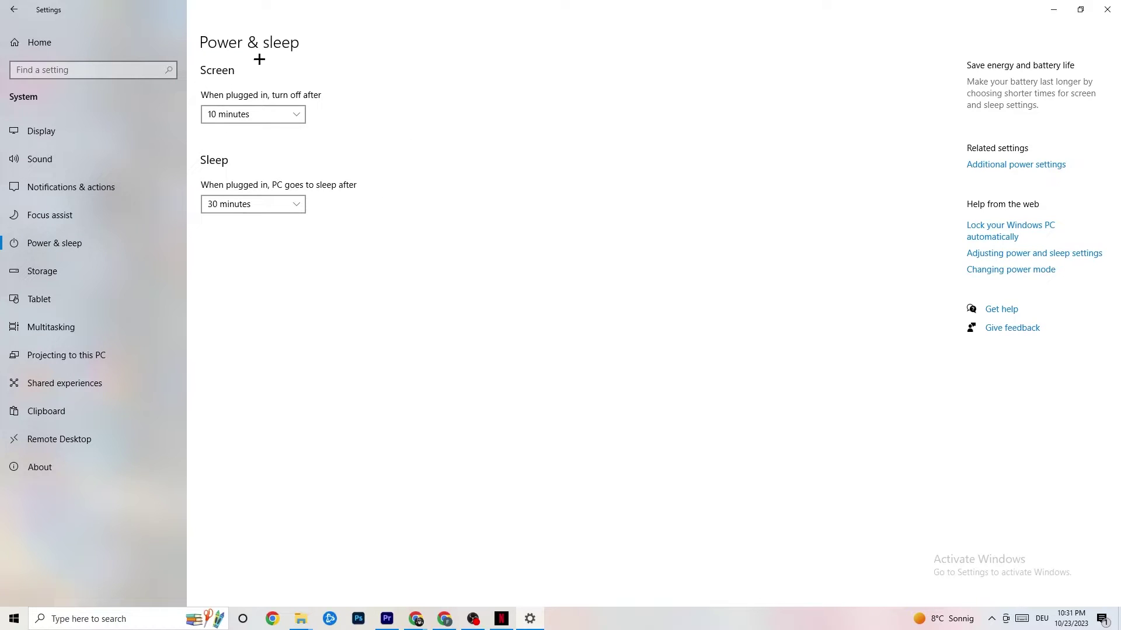
left_click(1039, 164)
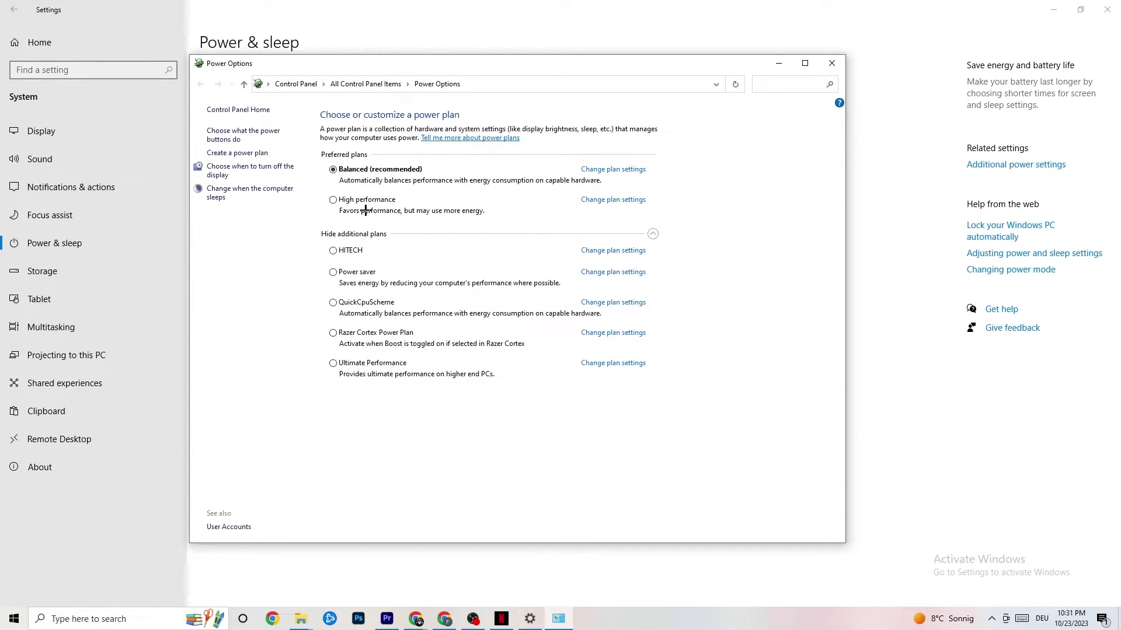
left_click(350, 169)
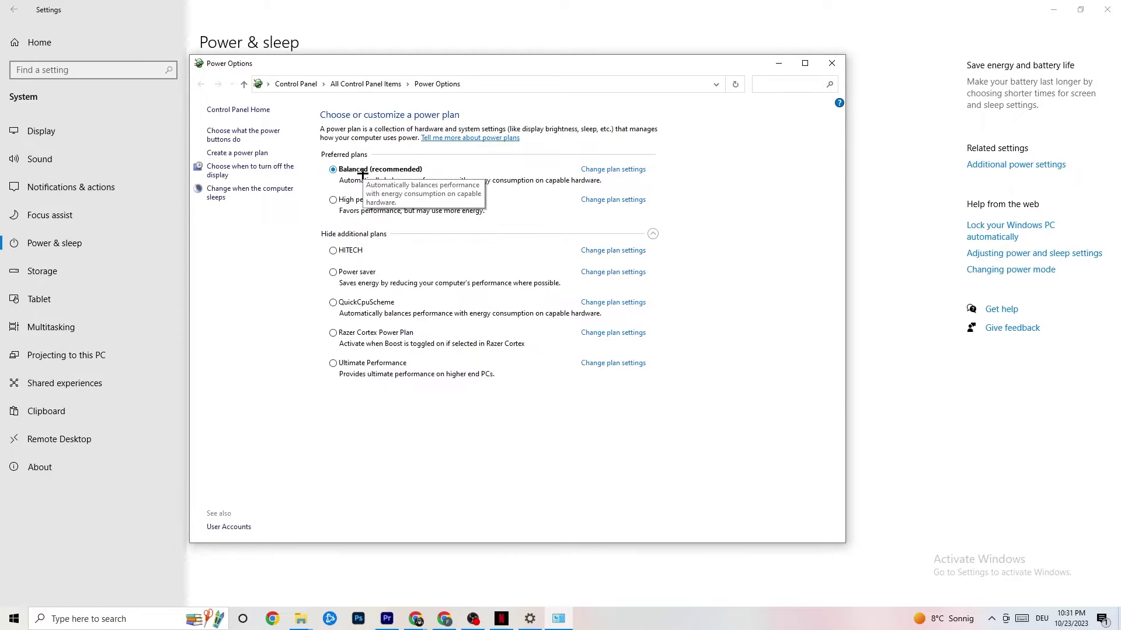
Step: Close Power Options and review the Storage Sense run frequency and the Downloads folder cleanup options in the Storage settings
left_click(823, 60)
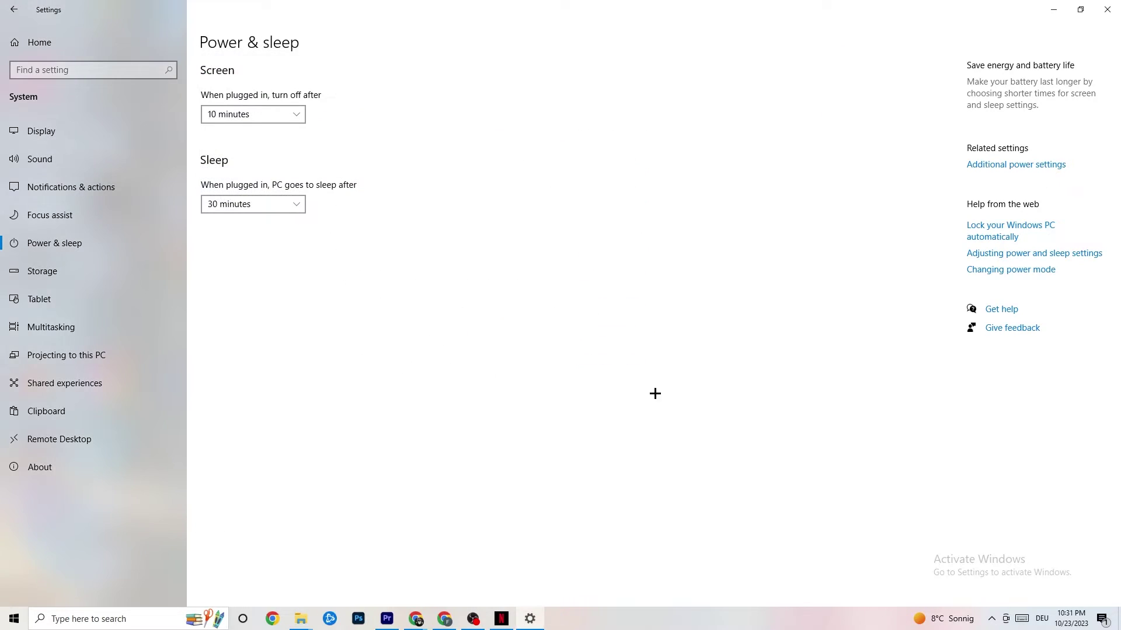
left_click(87, 271)
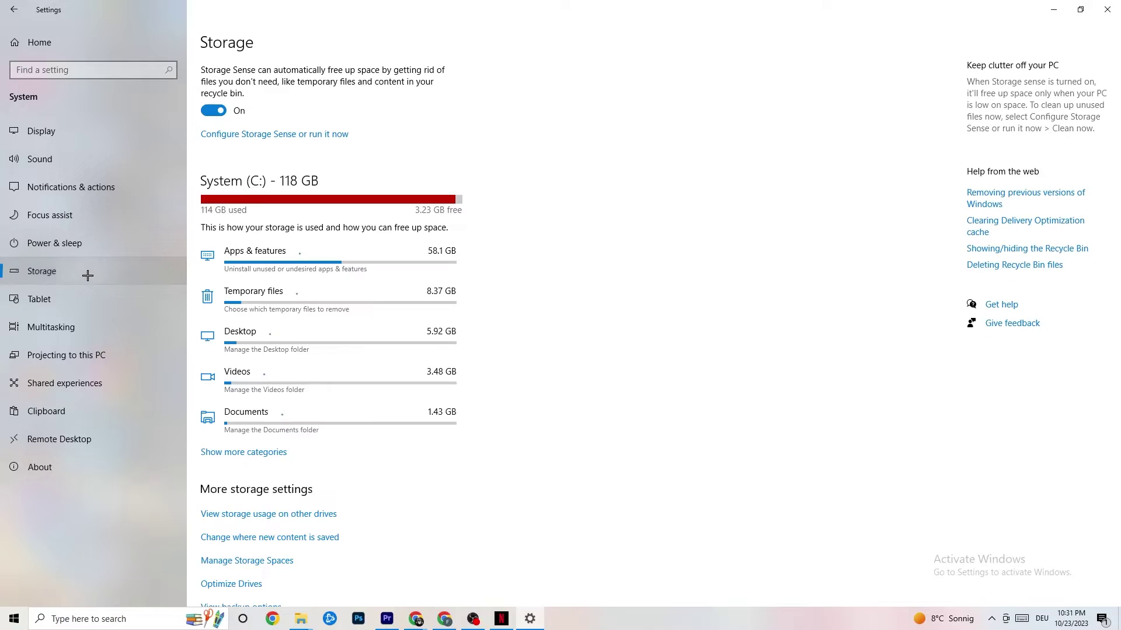
left_click(264, 136)
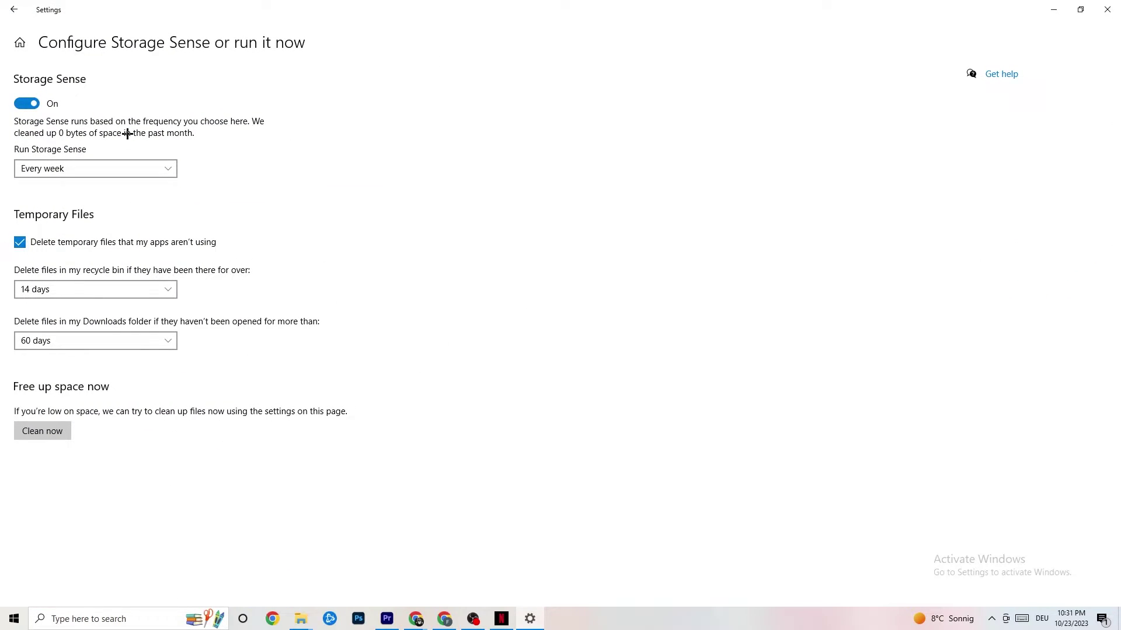
left_click(127, 170)
left_click(127, 171)
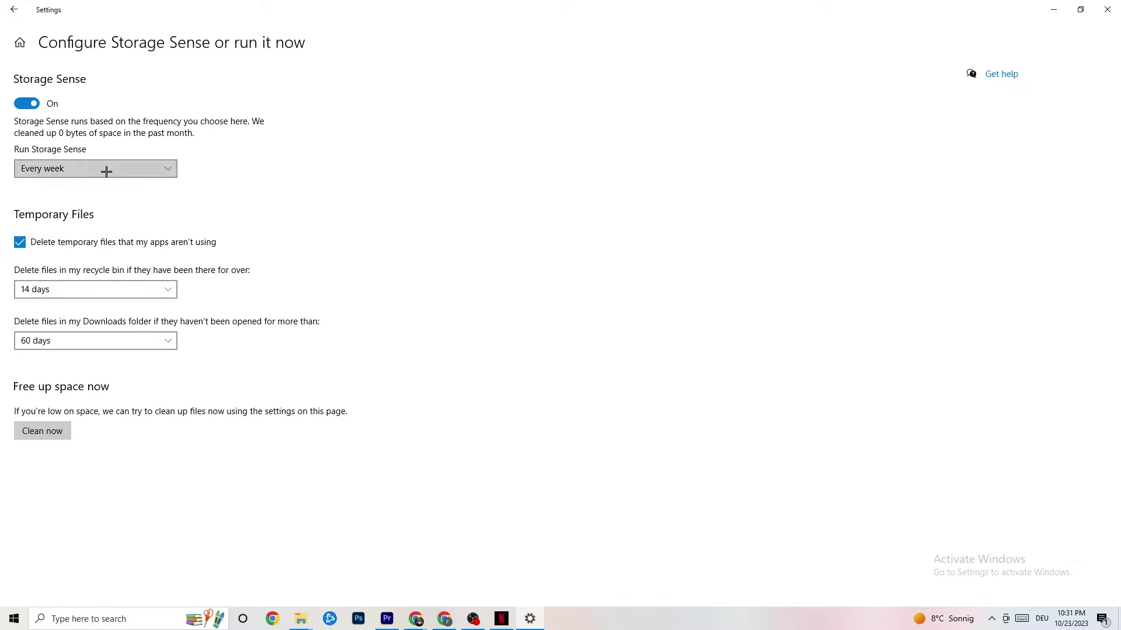
left_click(122, 346)
left_click(345, 356)
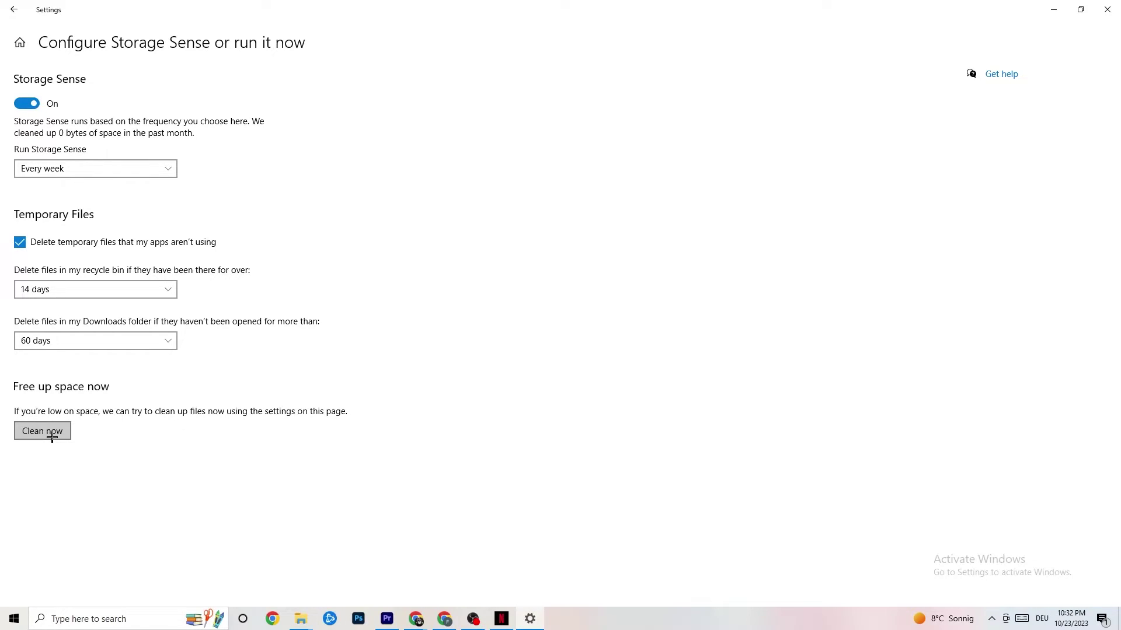
left_click(13, 9)
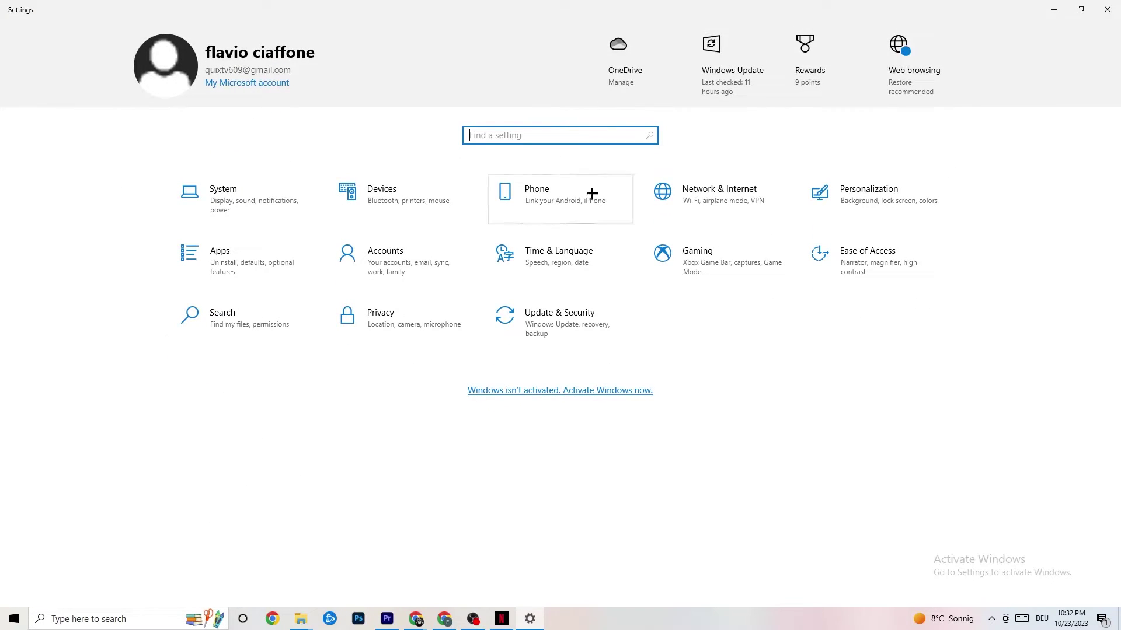
Step: Review the Xbox Game Bar, Captures and Game Mode pages in the Gaming settings, and return to the Settings home
left_click(746, 266)
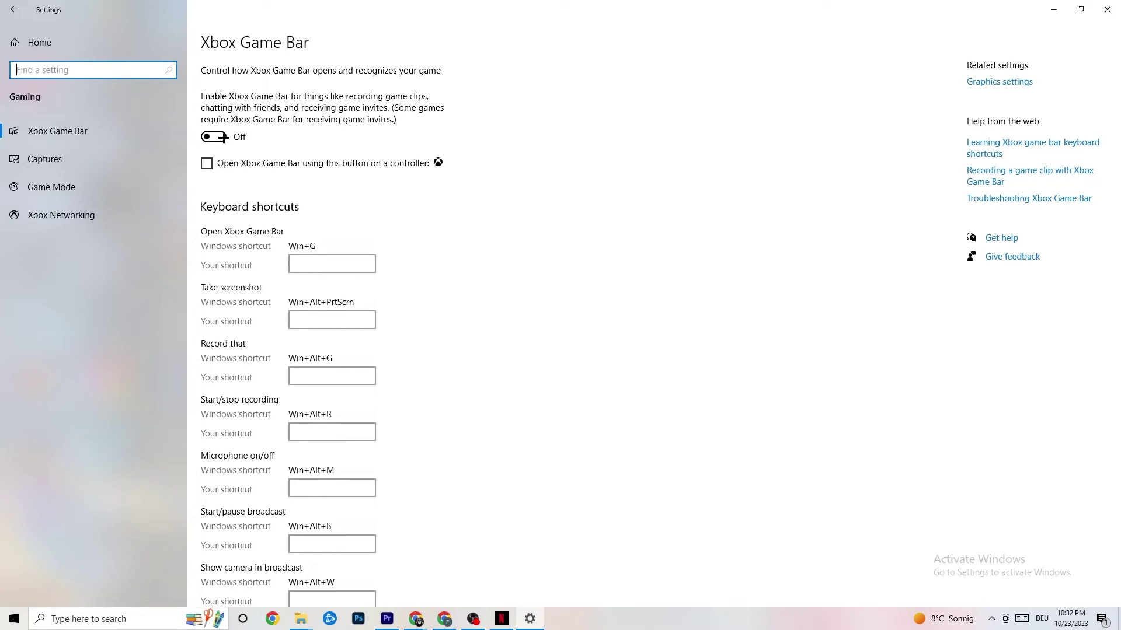
left_click(86, 160)
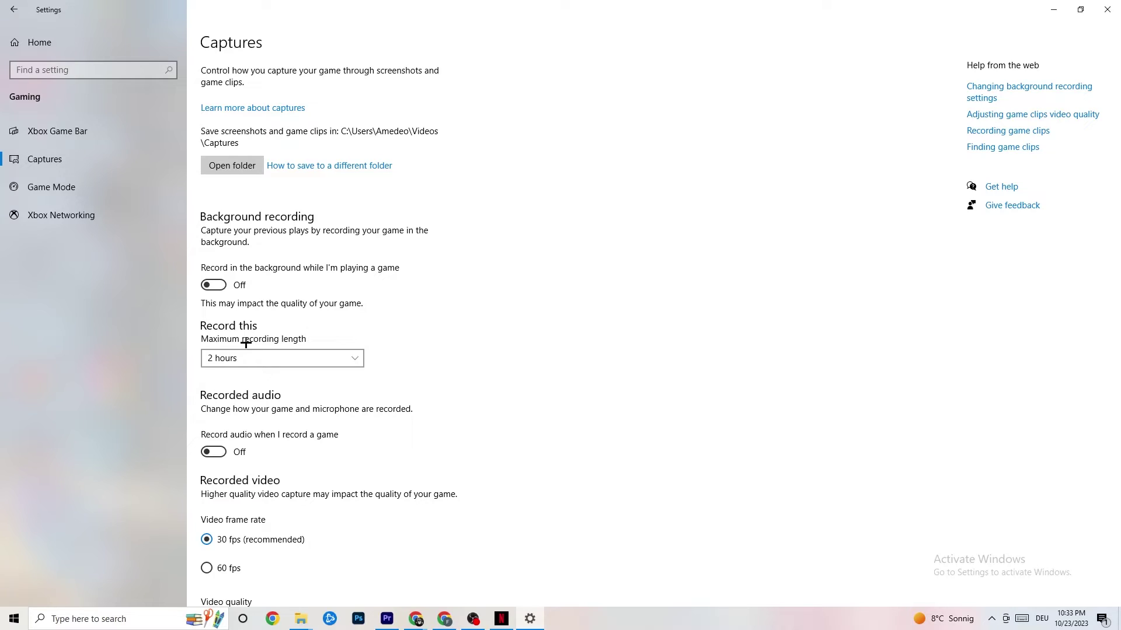
left_click(100, 187)
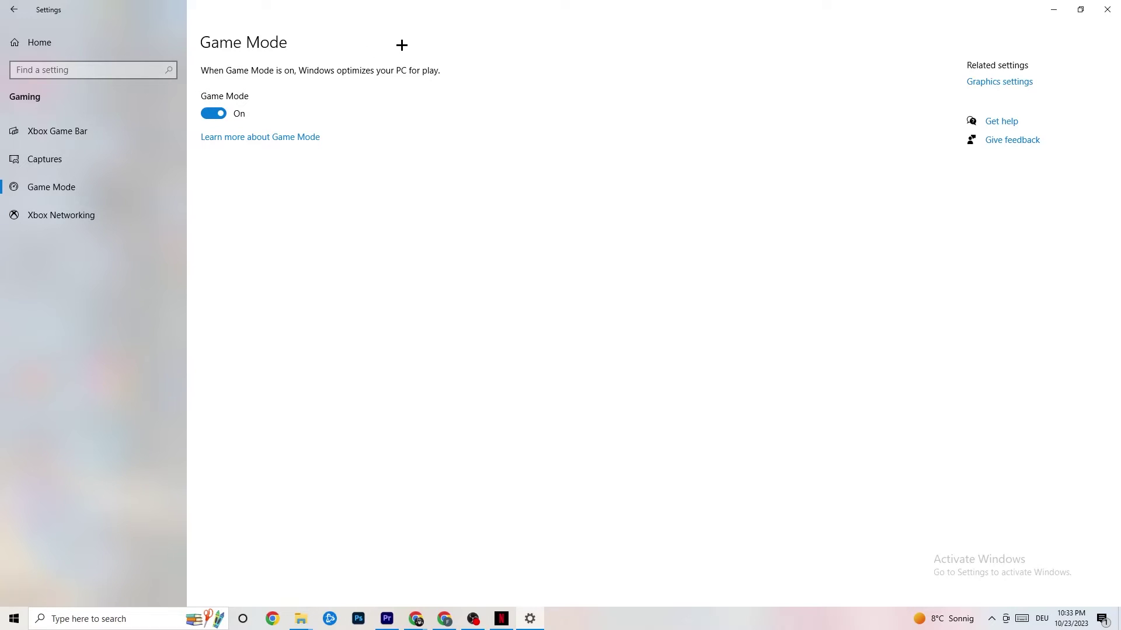
left_click(14, 9)
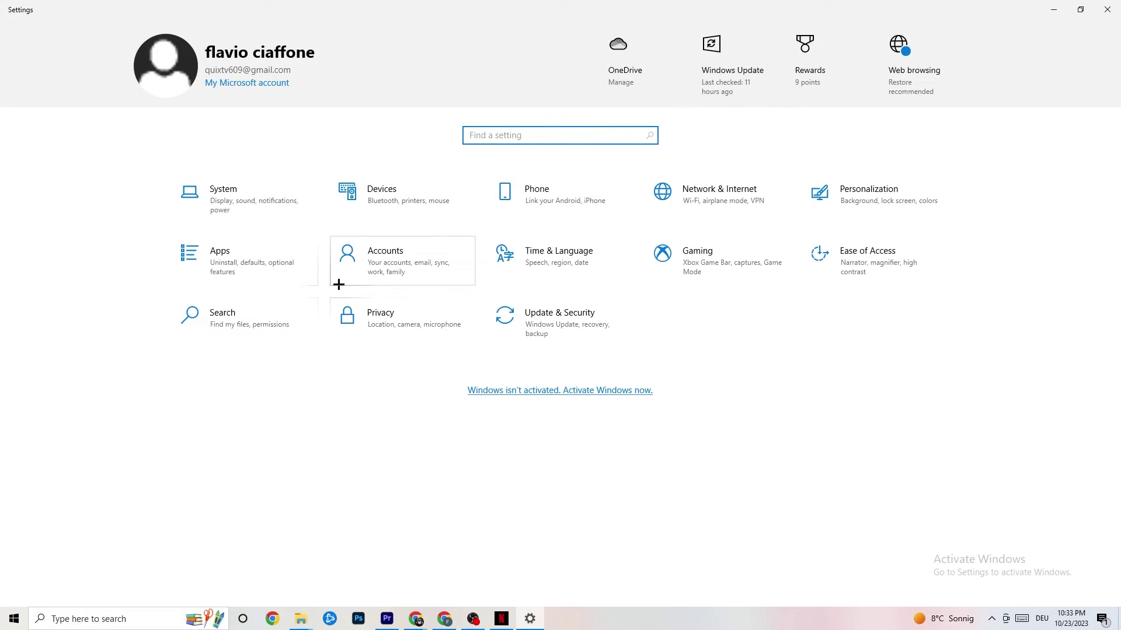
Step: Check the Troubleshoot and Windows Update pages under Update & Security, and close Settings
left_click(587, 333)
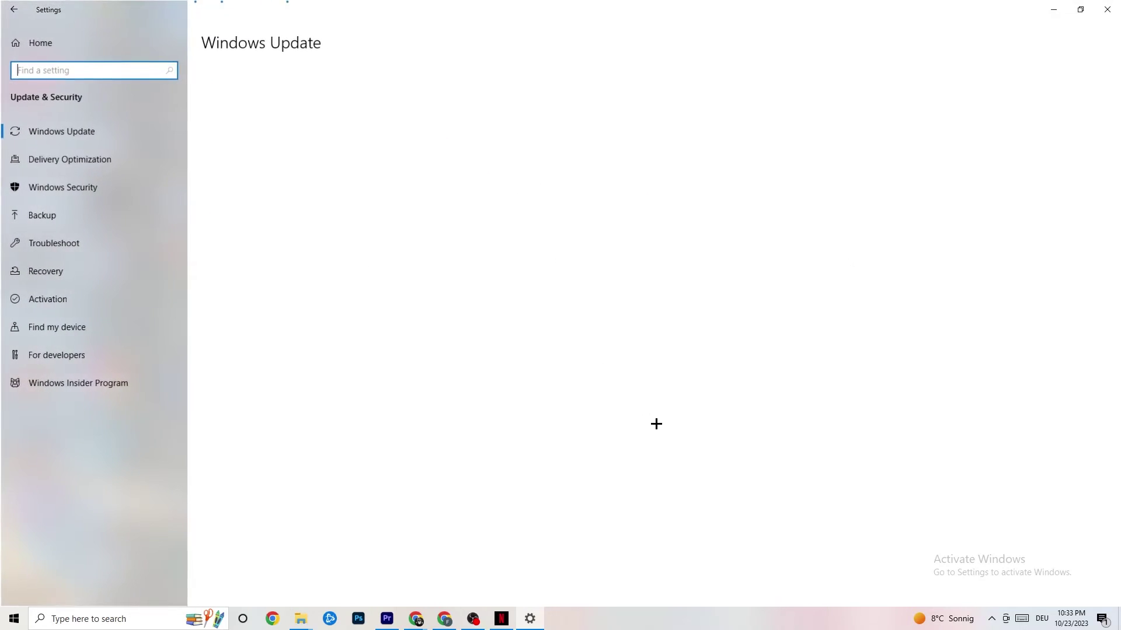
left_click(64, 237)
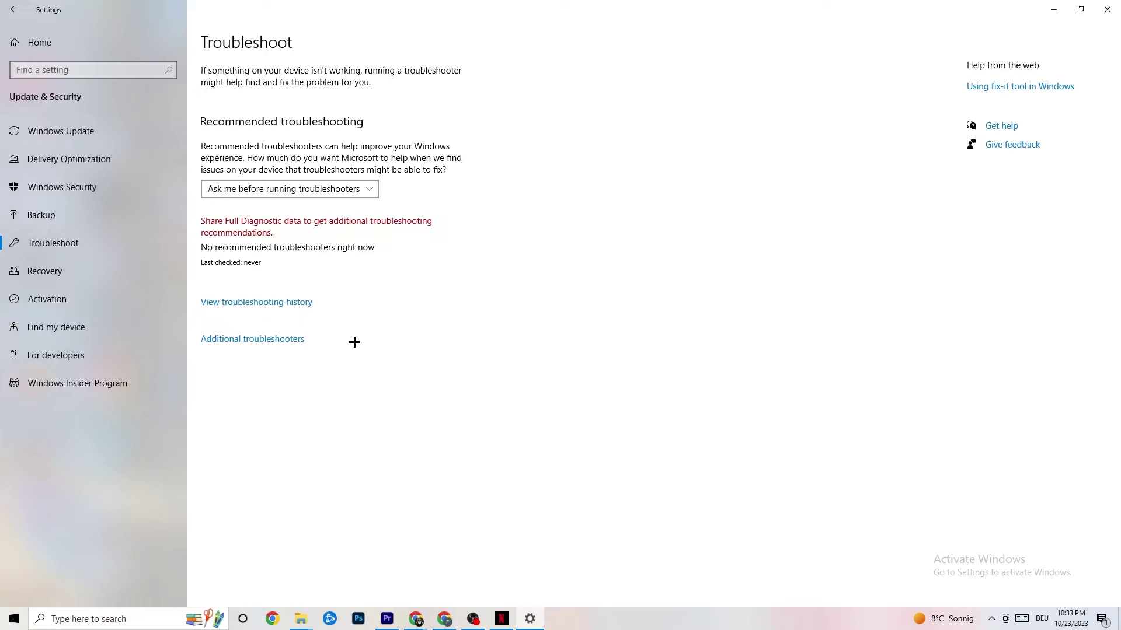
left_click(88, 136)
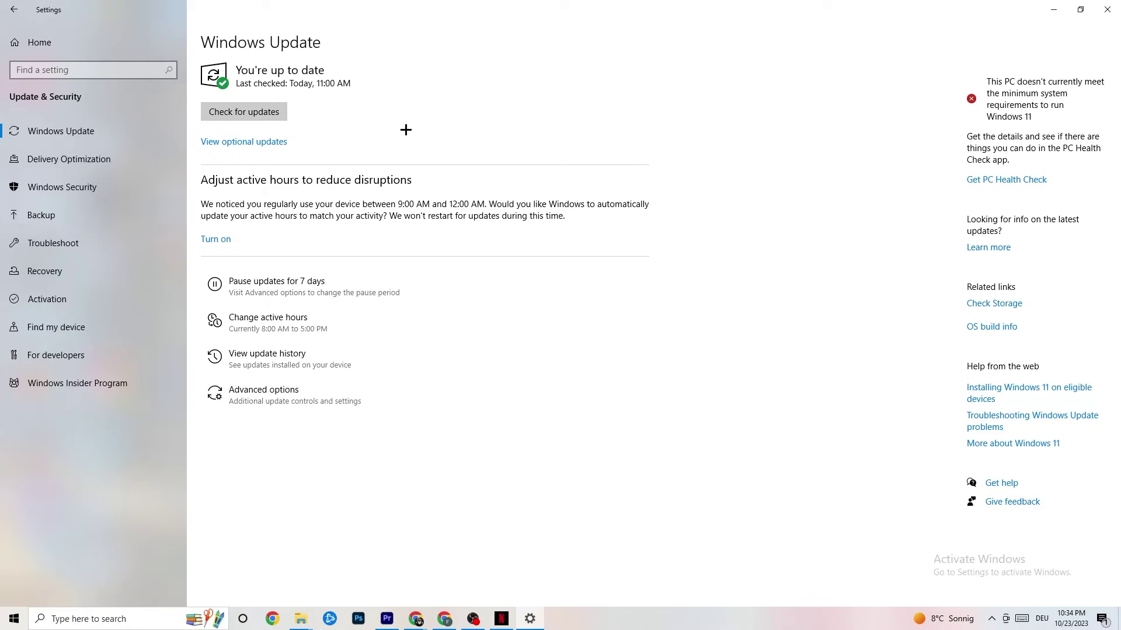
left_click(1106, 10)
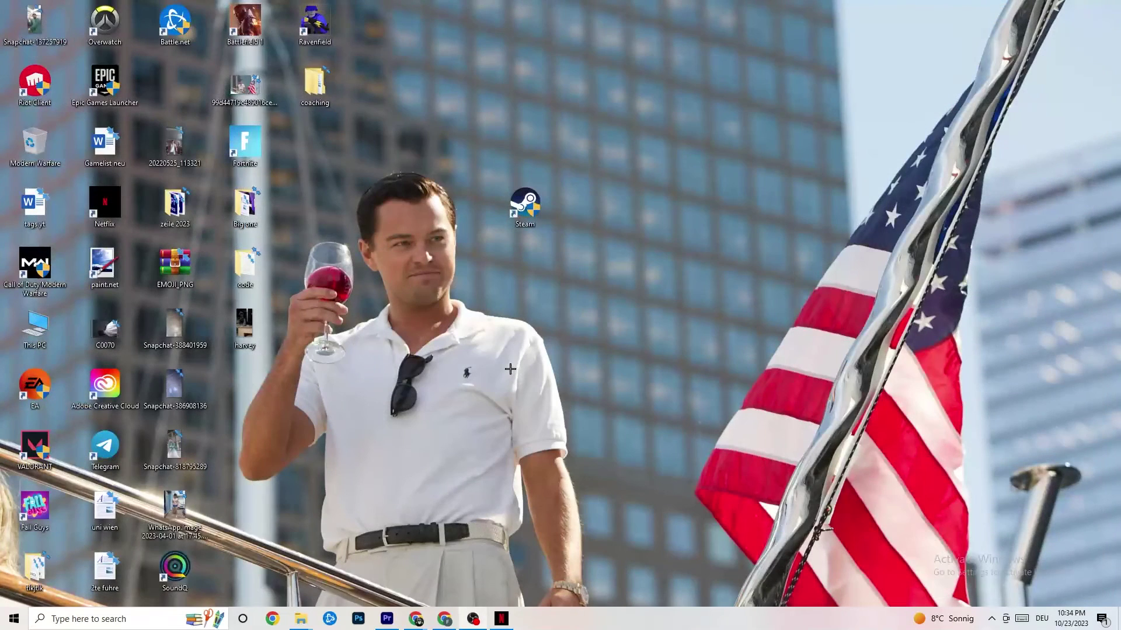